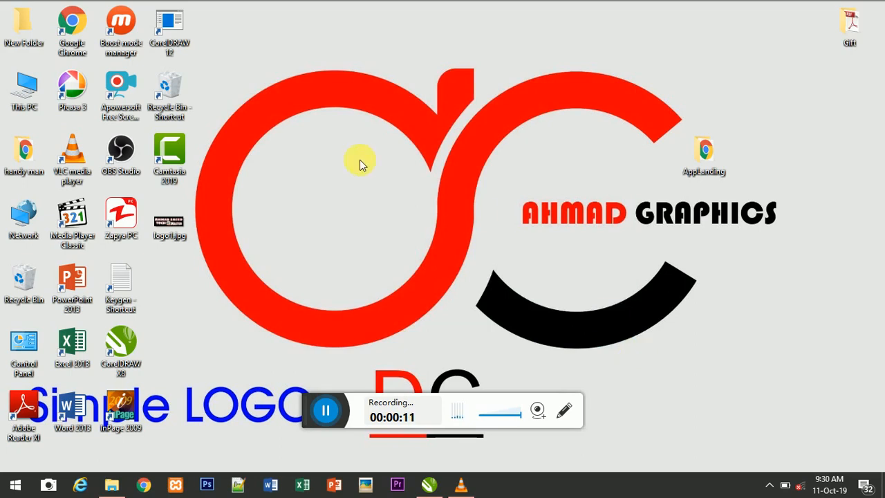
drag(225, 62, 637, 350)
drag(209, 63, 669, 354)
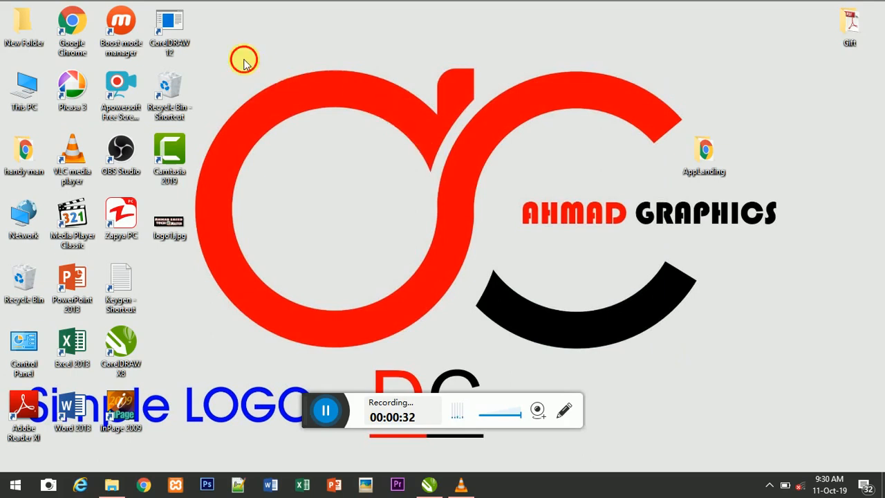
drag(244, 59, 653, 348)
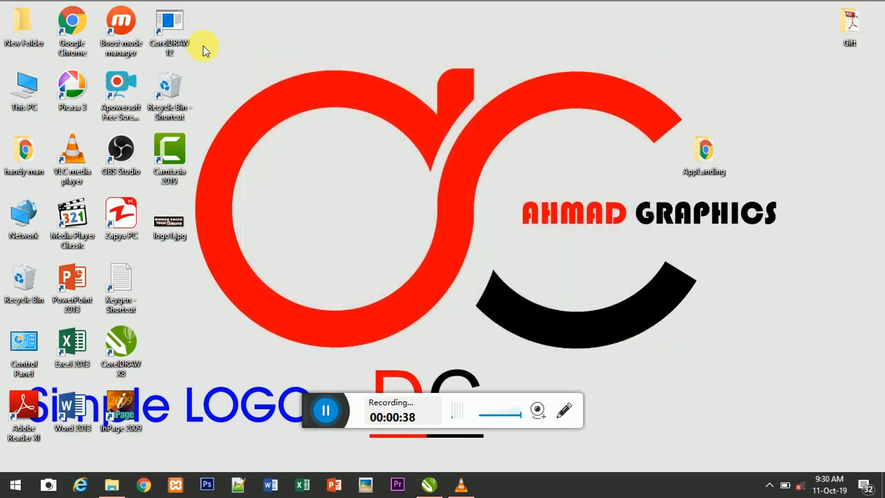
drag(202, 45, 635, 374)
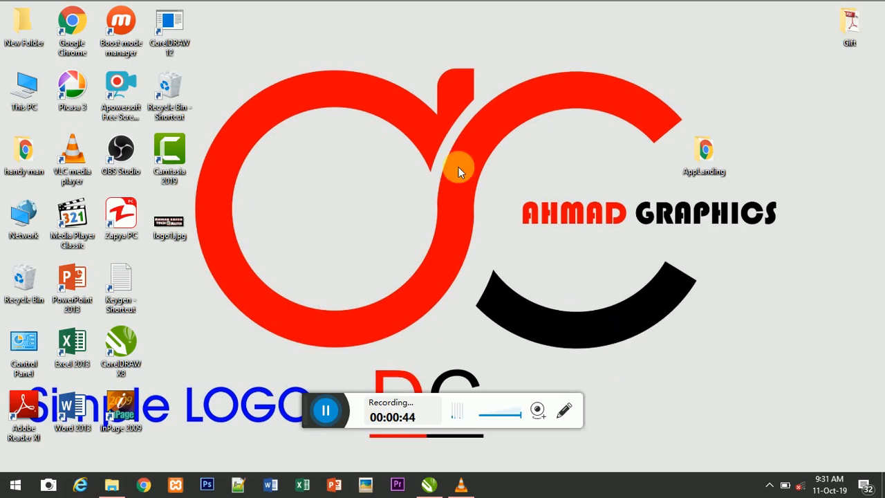
drag(217, 45, 657, 334)
Step: Switch to CorelDRAW and draw a near-circular ellipse about 5.17 by 5.06 inches on the page
click(430, 485)
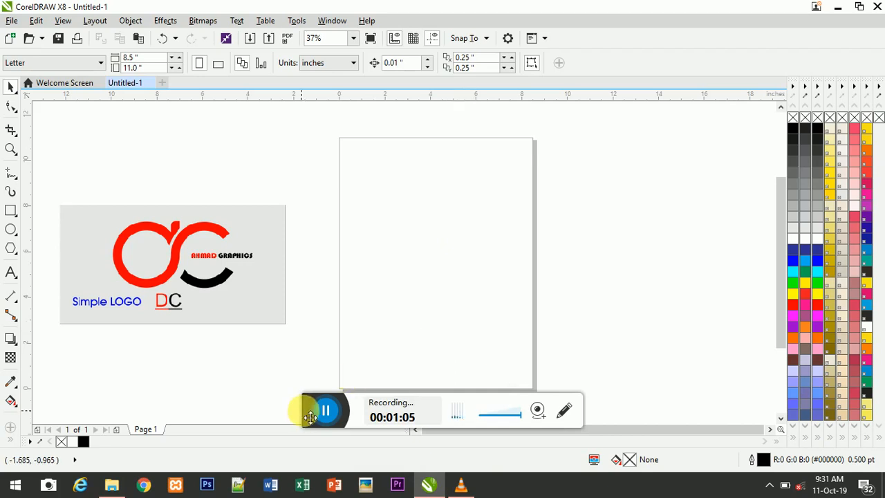
drag(365, 442, 567, 484)
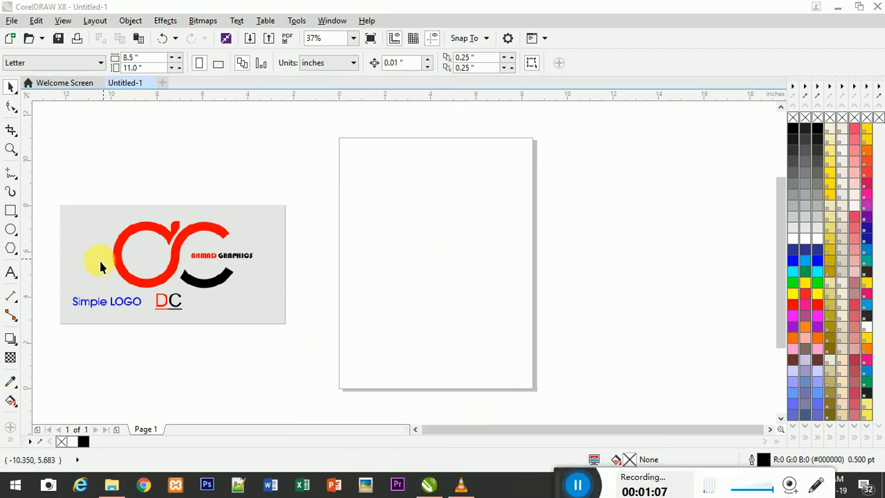
click(119, 274)
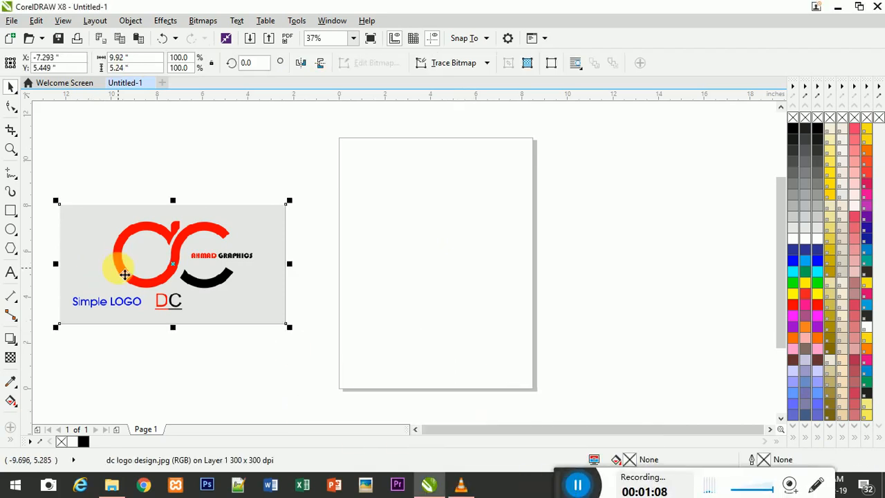
click(181, 365)
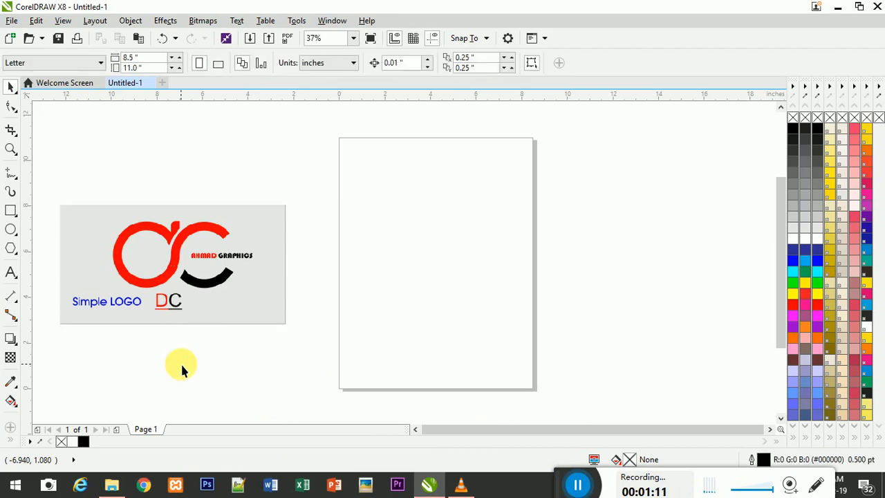
click(9, 231)
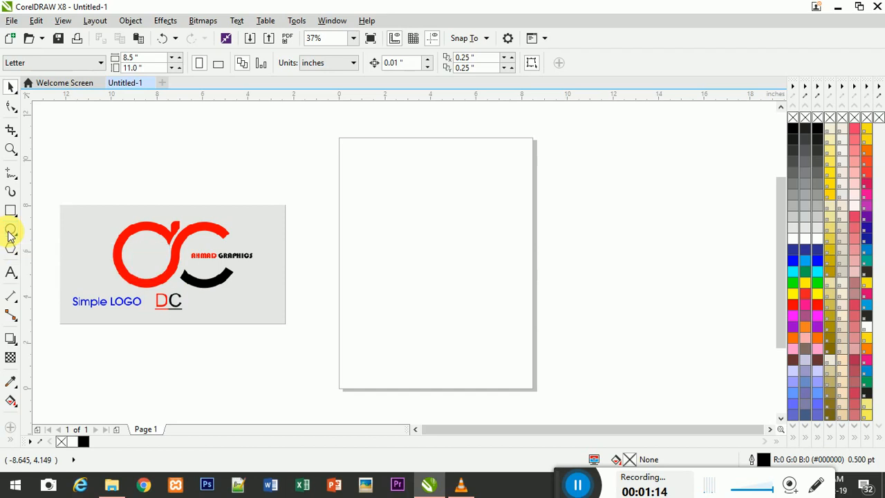
drag(362, 194, 488, 318)
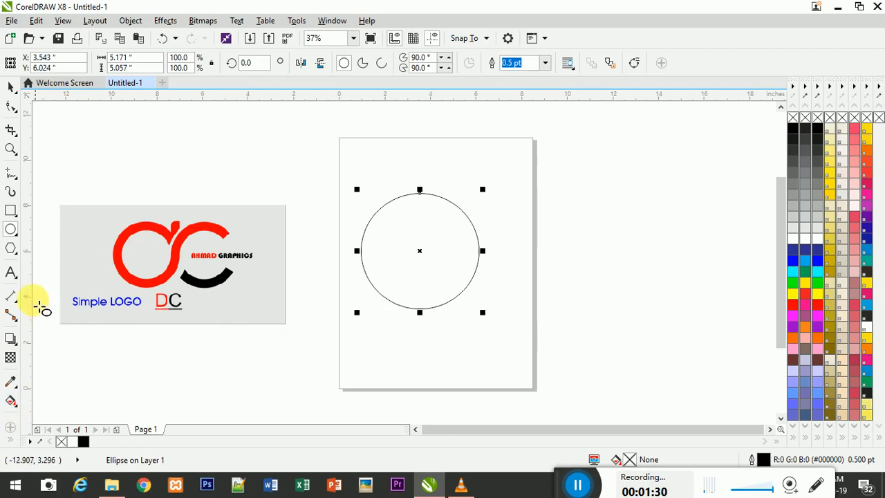
click(11, 357)
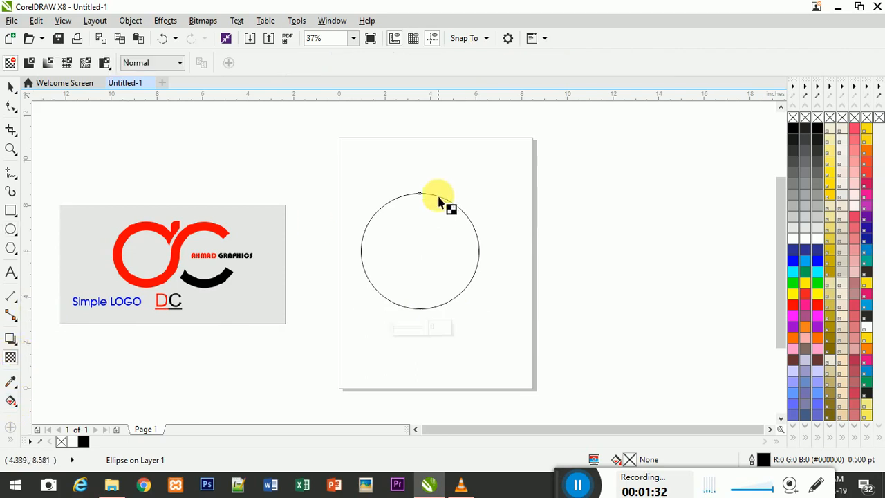
drag(420, 193, 419, 212)
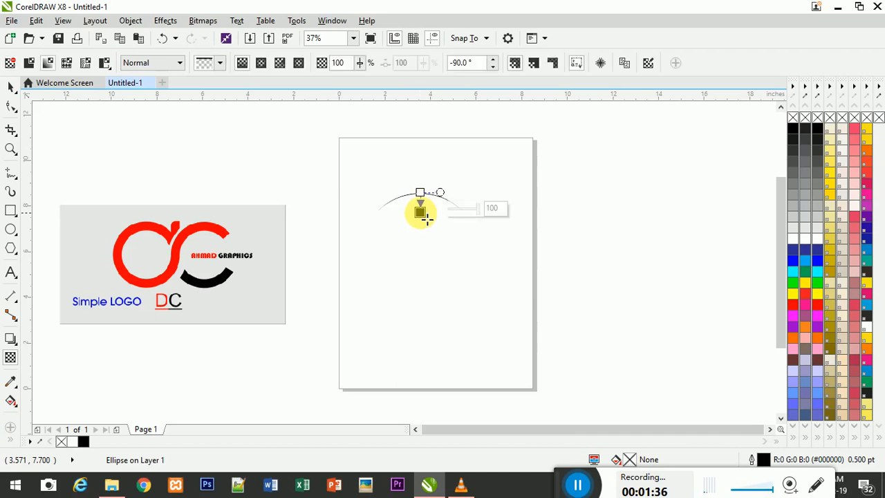
key(ctrl+z)
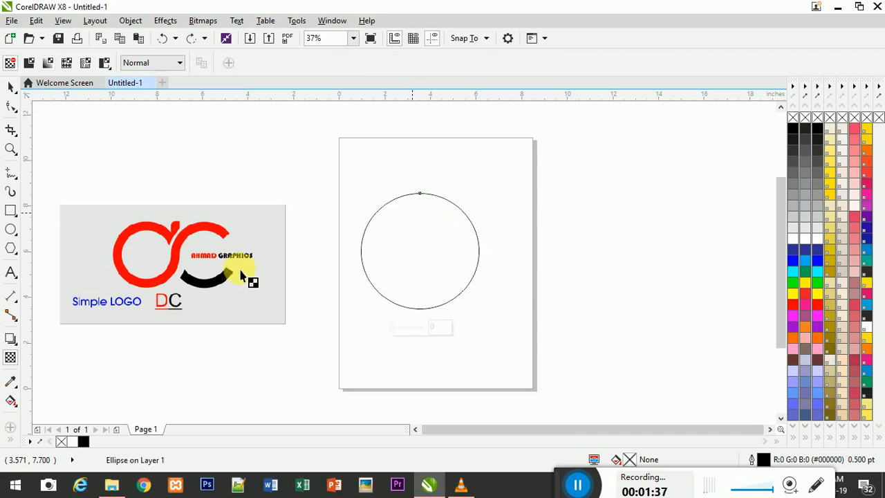
Step: Add a one-step inside contour with an offset of about 0.483 inch to the circle and break the contour group apart
click(17, 349)
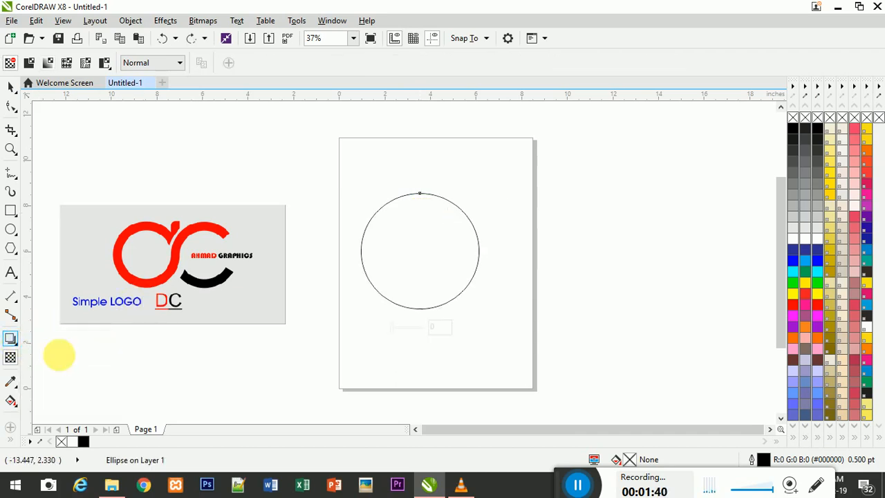
click(453, 215)
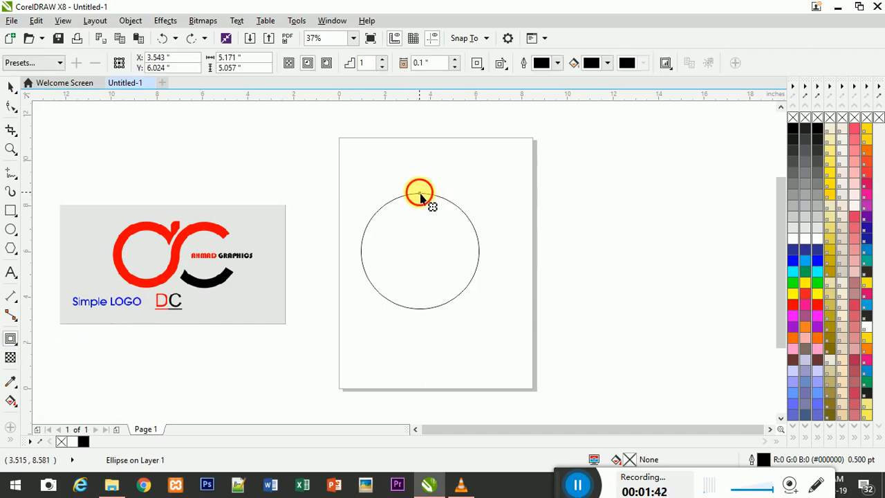
mouse_move(421, 199)
mouse_down()
mouse_move(422, 209)
mouse_move(420, 200)
mouse_up()
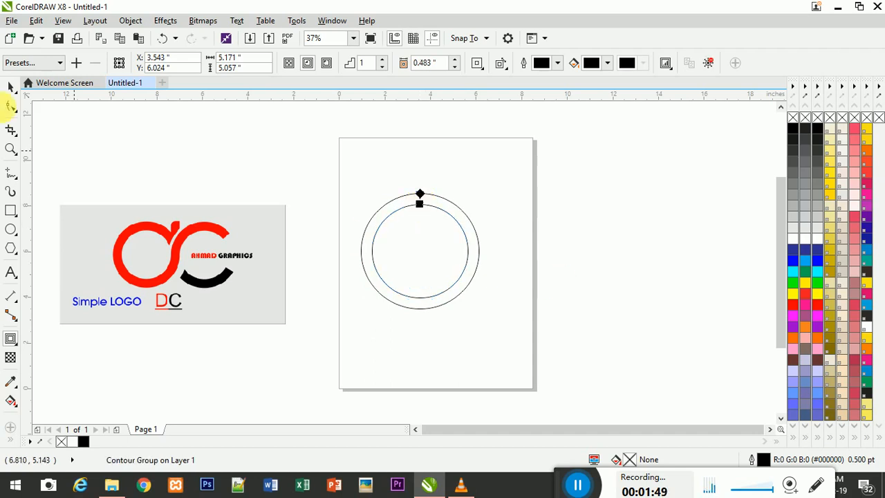
click(11, 87)
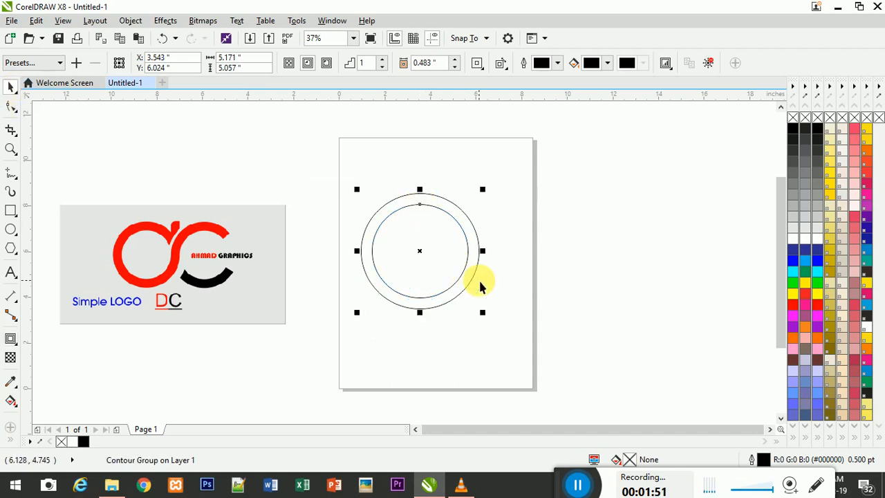
key(ctrl+k)
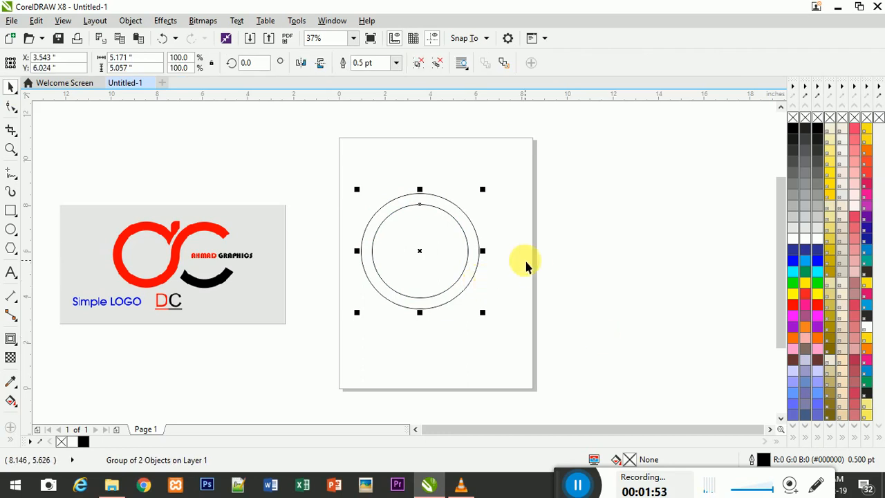
Step: Move the two concentric circles slightly up and left, and place a duplicate to their right so the two rings overlap
mouse_move(431, 263)
mouse_down()
mouse_move(601, 239)
mouse_move(410, 263)
mouse_move(433, 267)
mouse_up()
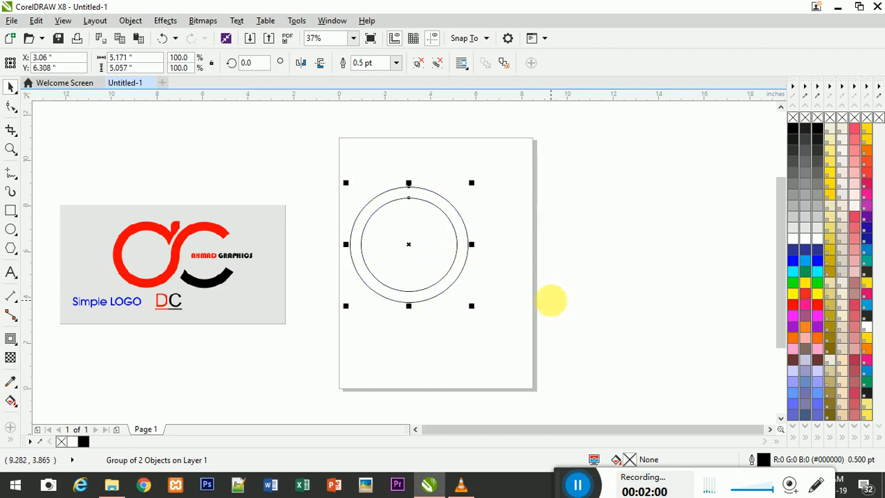
drag(434, 264, 534, 262)
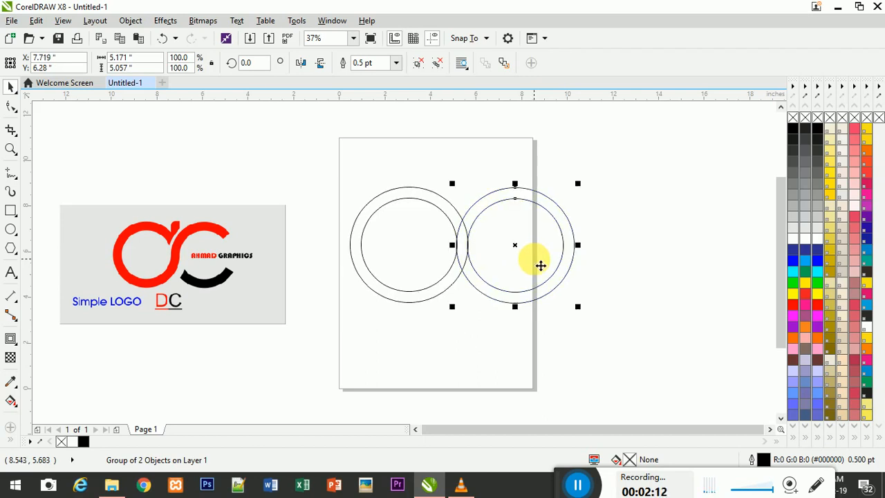
click(705, 289)
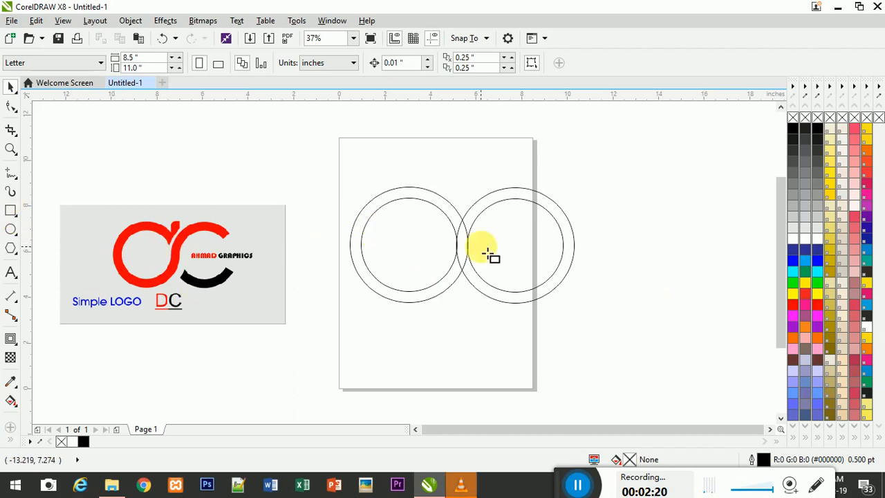
Step: Draw a narrow vertical rectangle about 0.55 by 5.68 inches over the overlap of the two rings, extending it at both ends
key(F6)
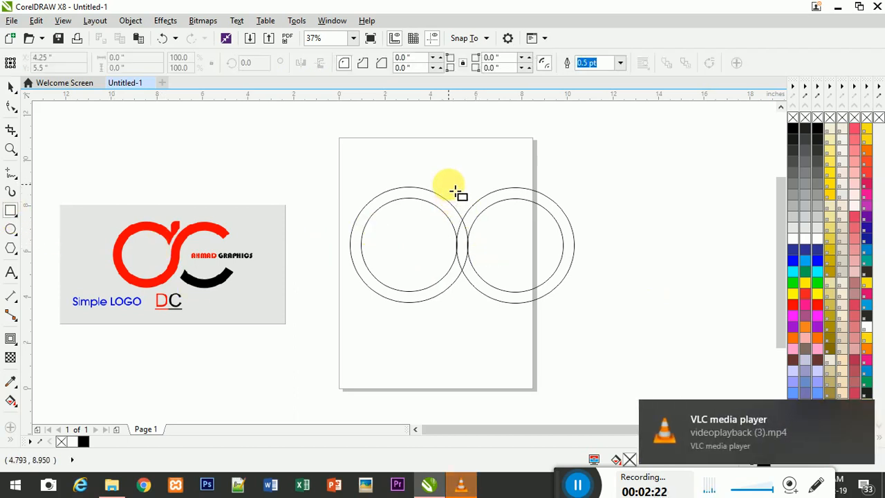
drag(455, 233, 472, 296)
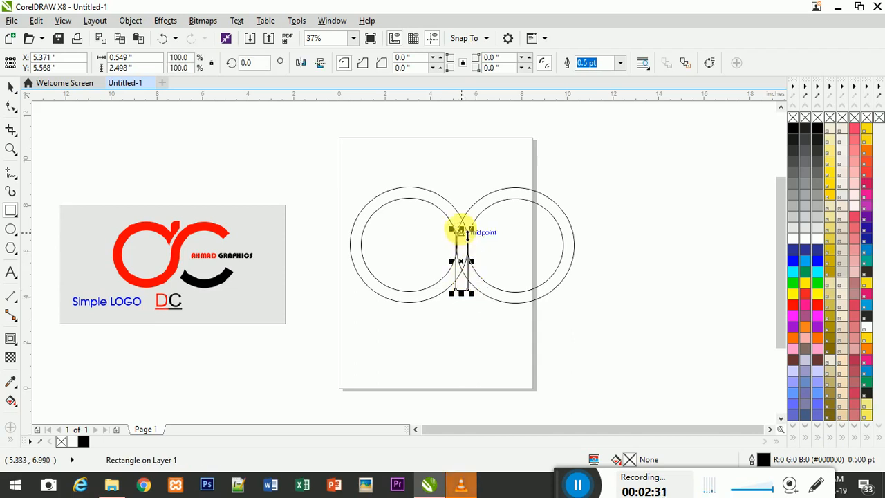
drag(467, 233, 461, 183)
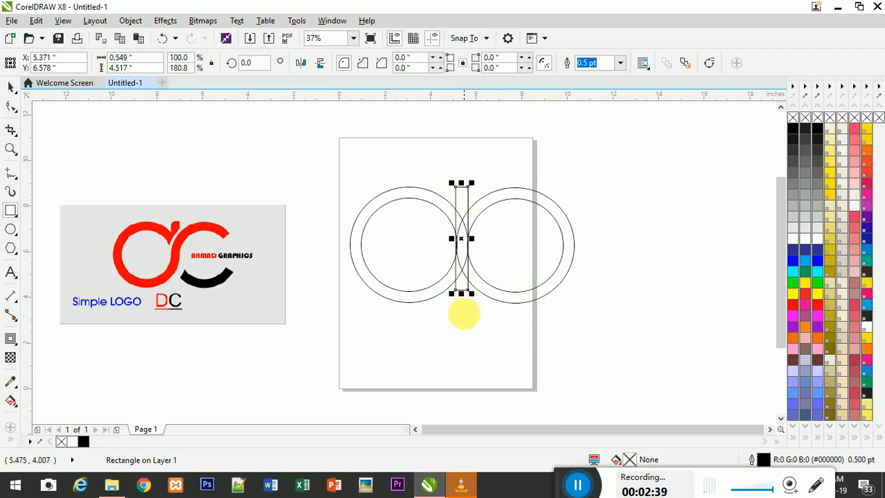
drag(461, 298, 461, 315)
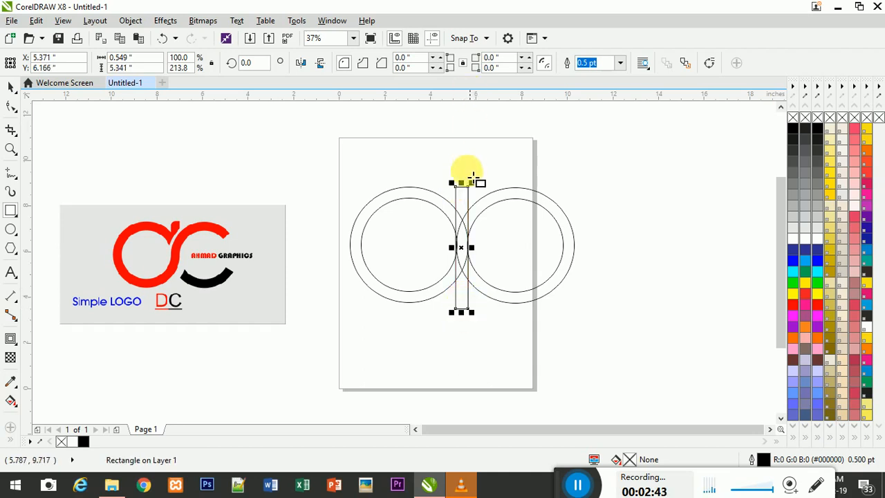
drag(467, 185, 464, 176)
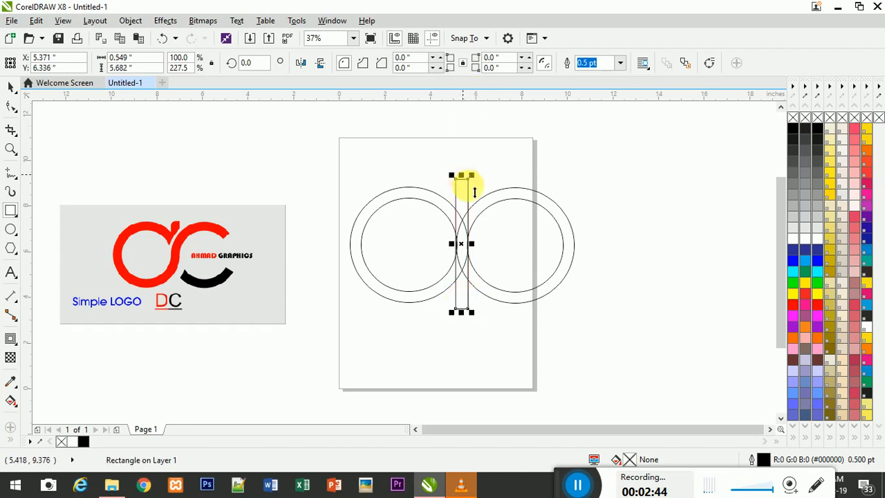
click(590, 346)
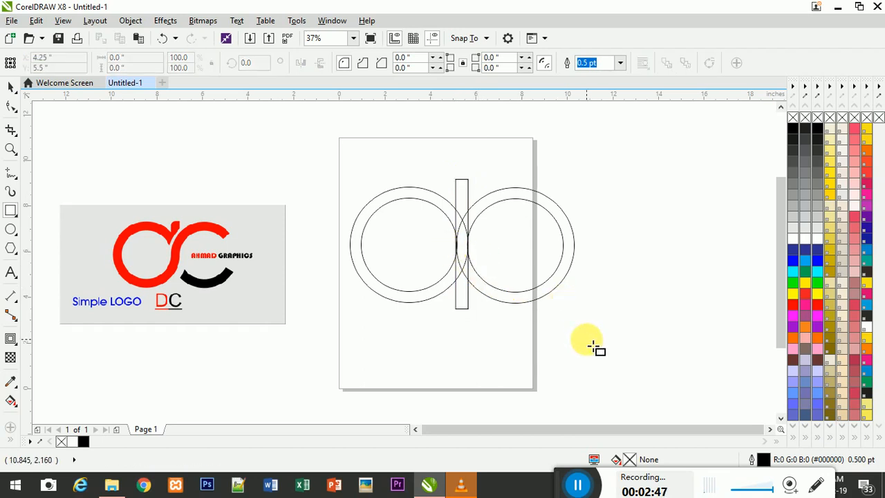
click(10, 89)
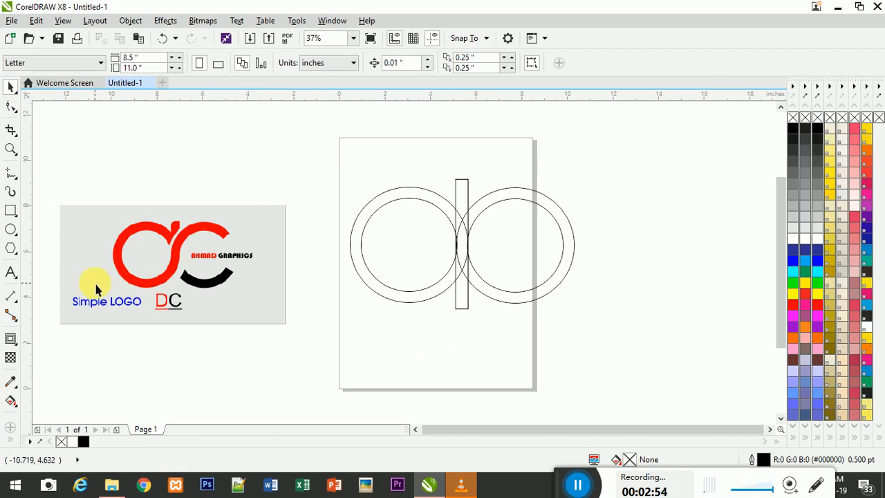
Step: Activate the Pen tool from the curve-drawing tools
right_click(16, 183)
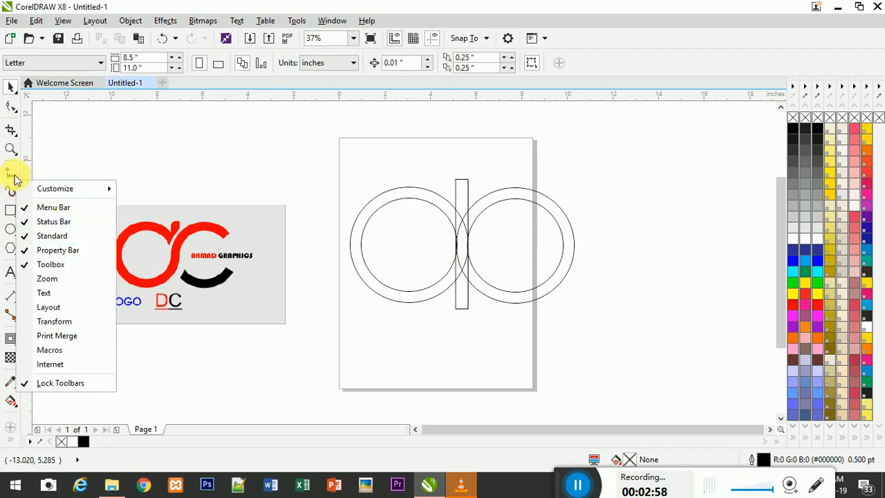
click(16, 179)
click(15, 180)
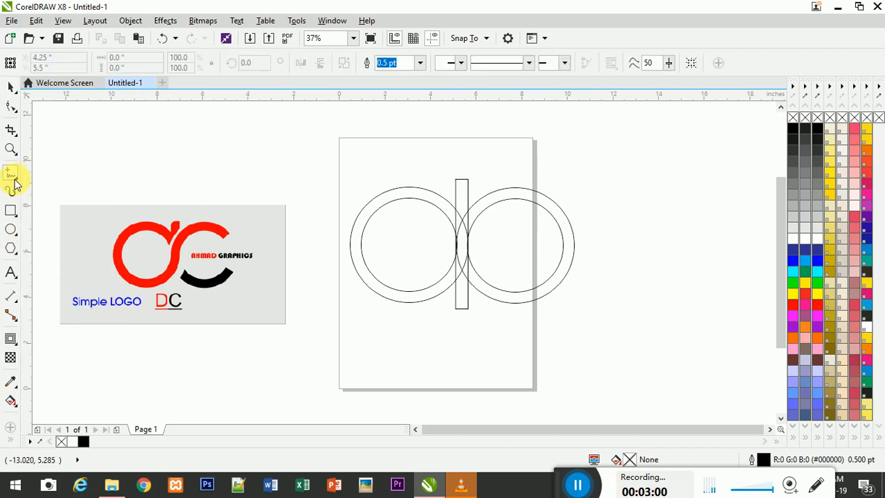
click(17, 183)
click(17, 183)
click(17, 183)
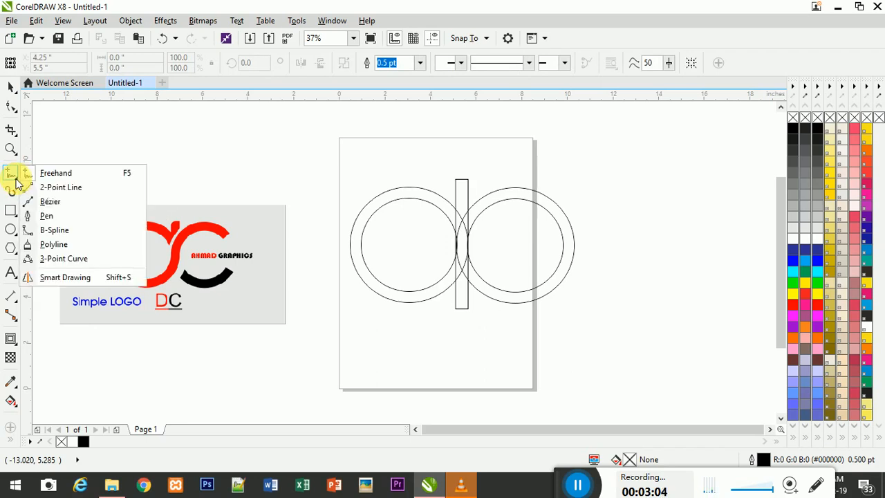
click(39, 214)
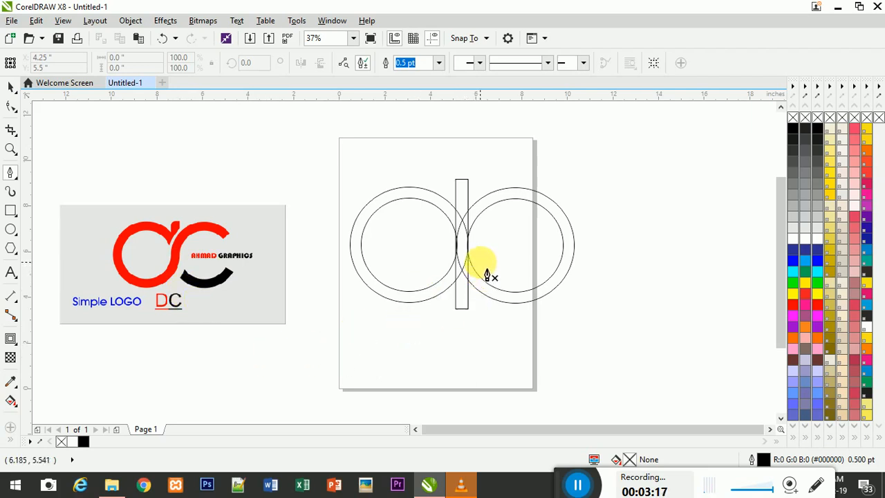
click(480, 261)
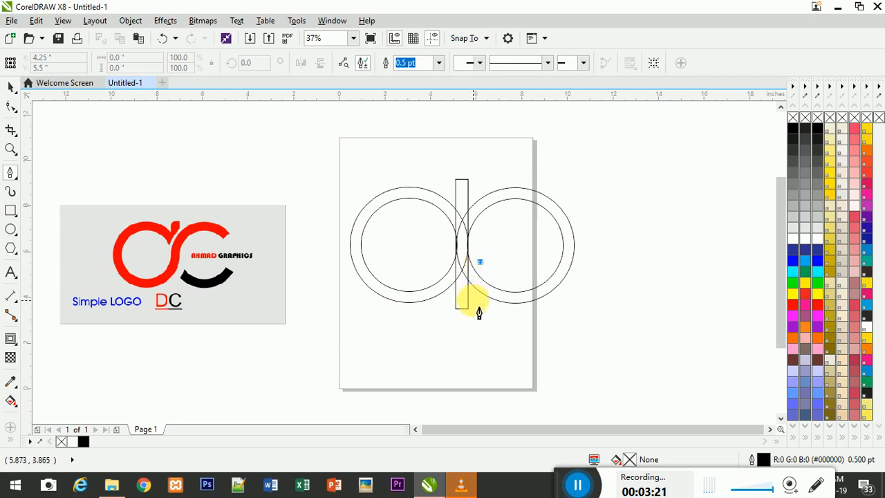
click(472, 298)
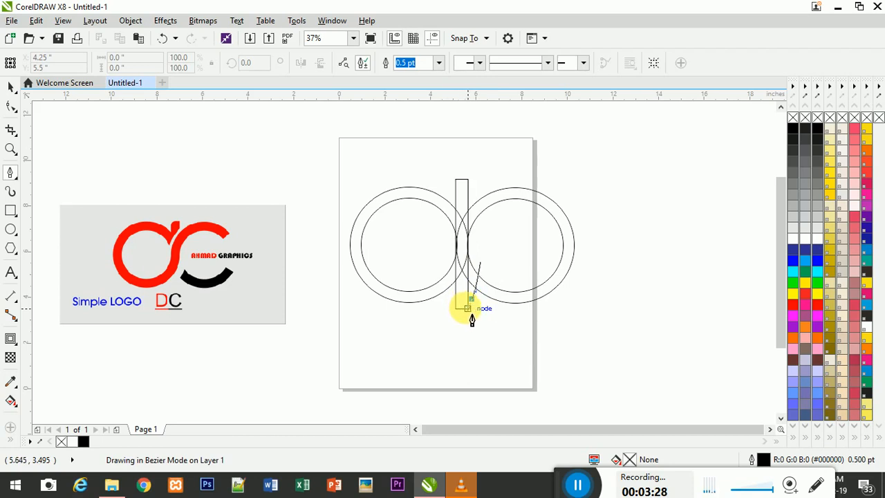
key(Escape)
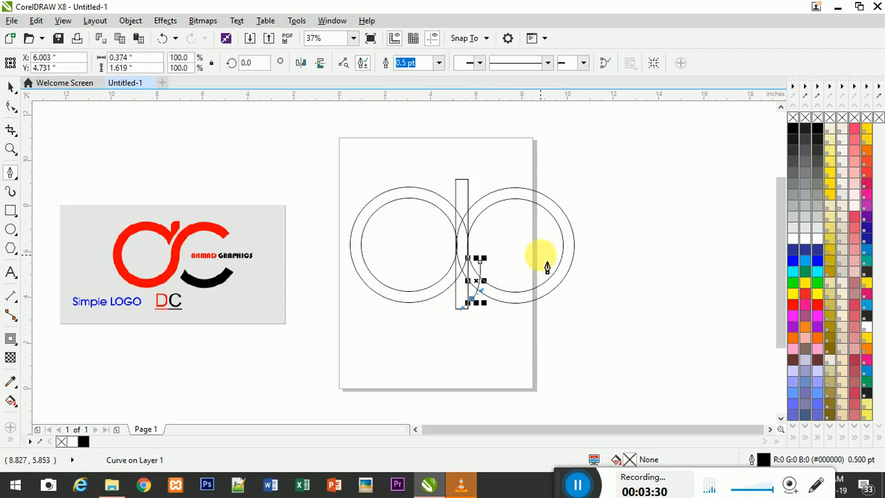
key(Delete)
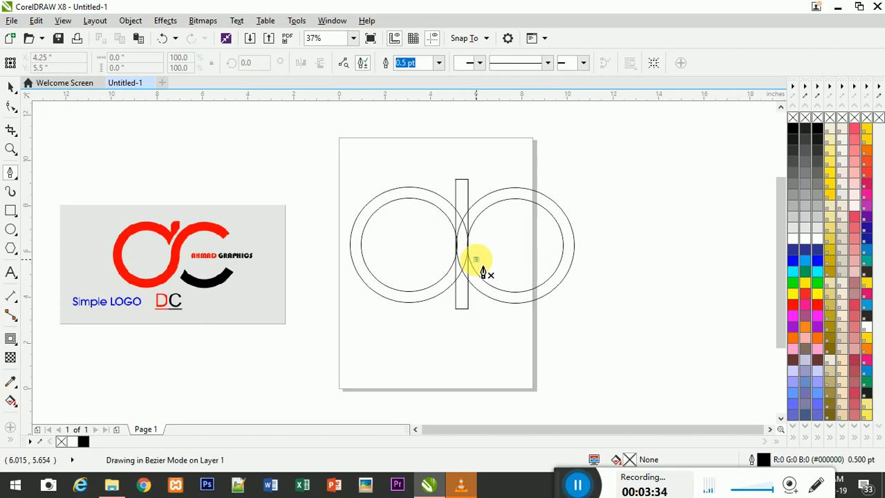
Step: Draw a short curve about 0.4 by 1.59 inches from inside the right ring down to the rectangle's lower right edge, undoing the extra segment
click(476, 258)
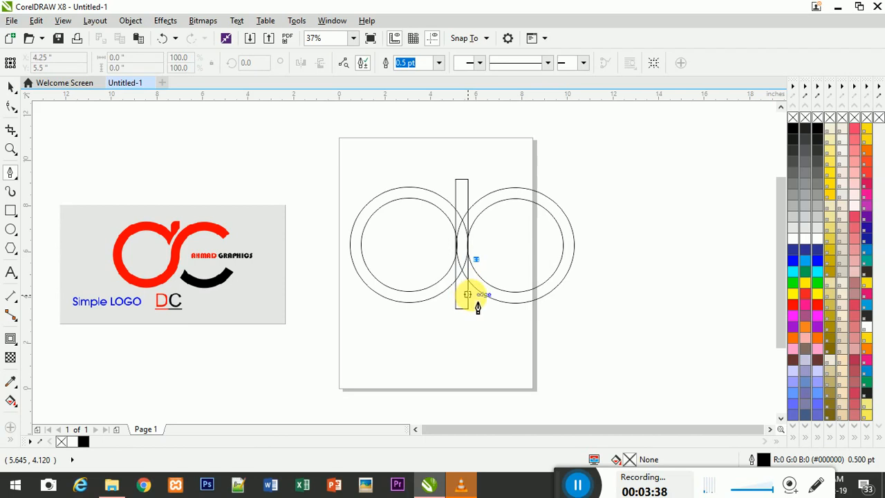
click(470, 297)
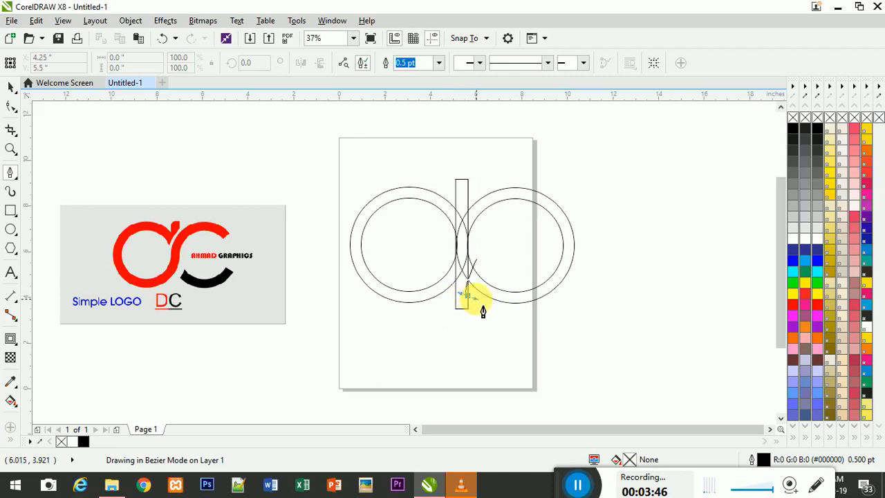
mouse_move(480, 312)
mouse_down()
mouse_move(478, 327)
mouse_move(472, 316)
mouse_up()
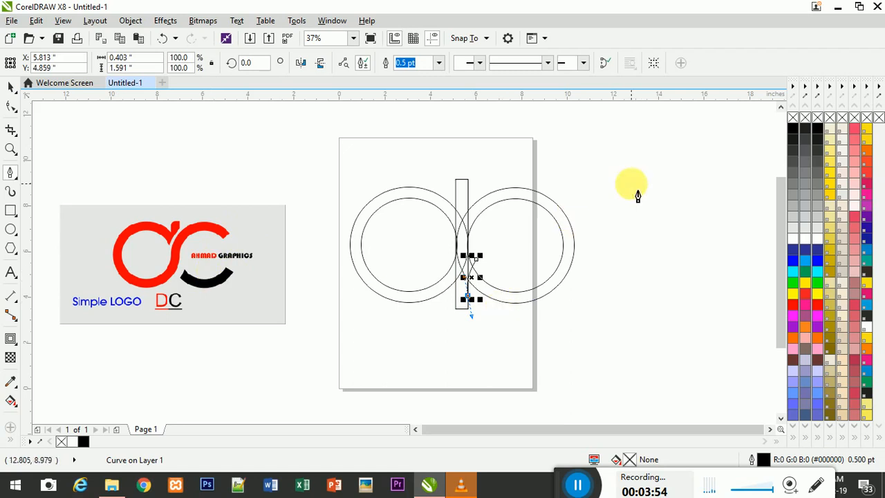
click(565, 194)
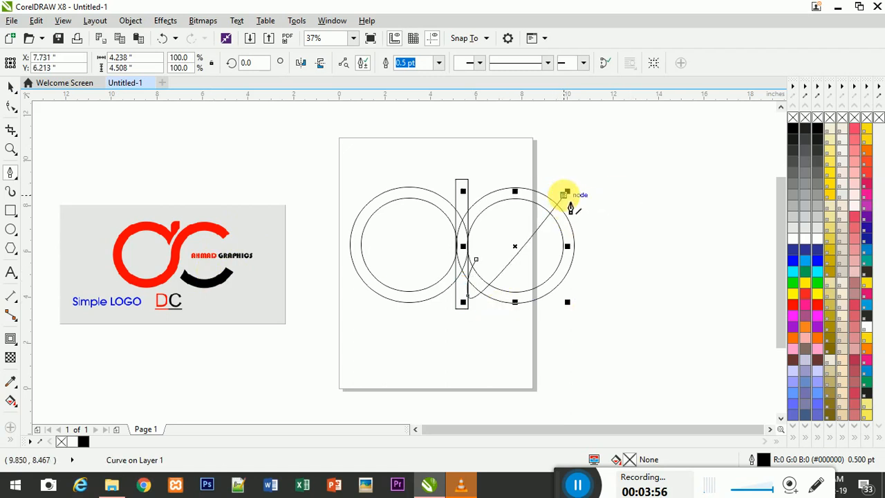
key(ctrl+z)
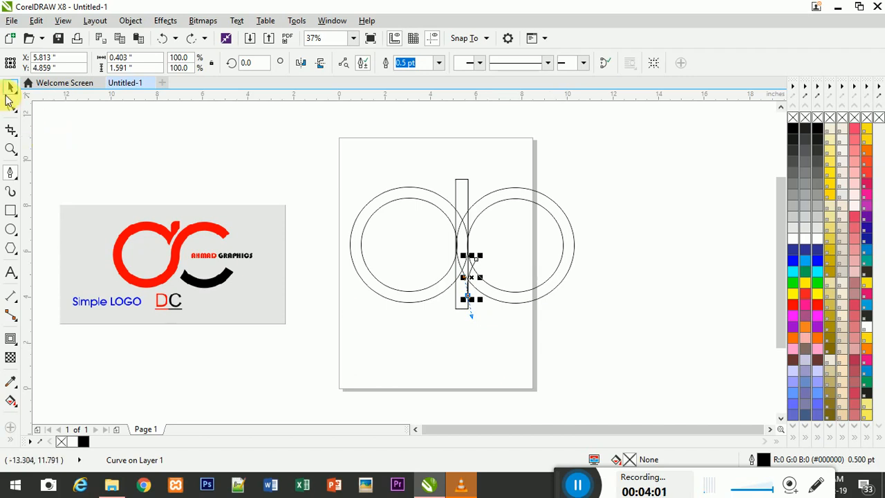
click(9, 88)
click(439, 342)
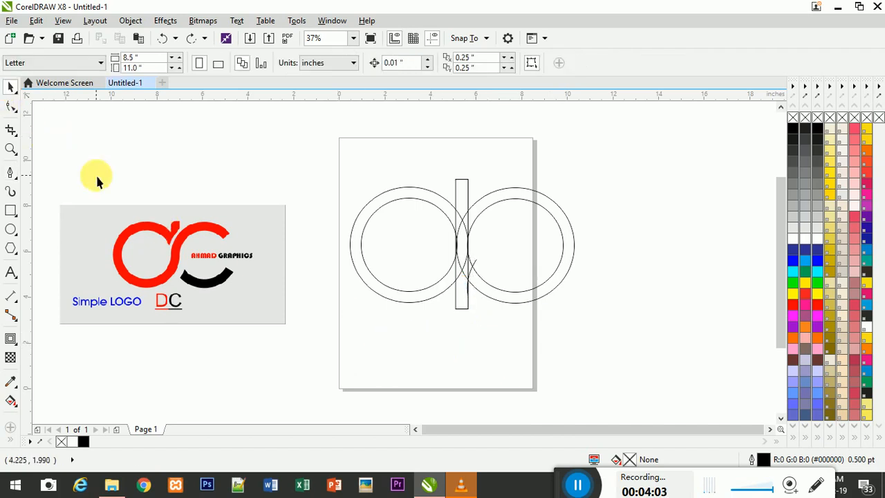
Step: Draw a diagonal line about 1.05 by 1.25 inches across the upper-right part of the right ring with the Pen tool
click(10, 174)
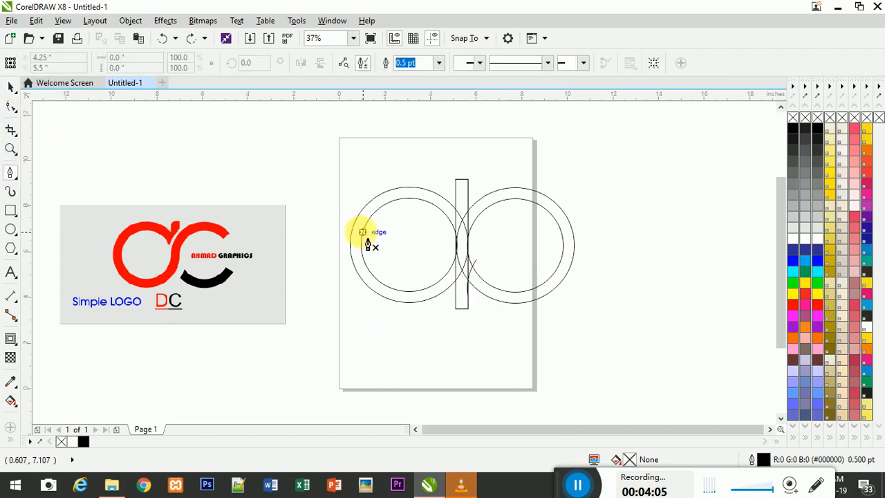
click(566, 198)
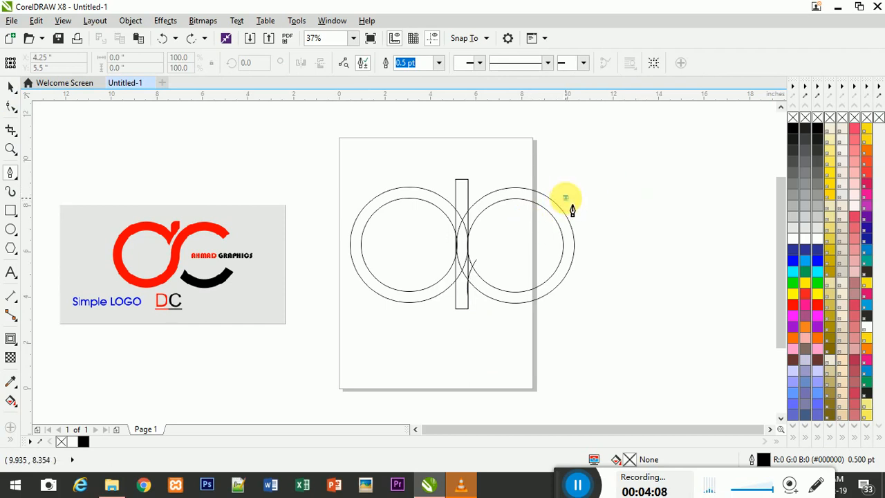
click(540, 226)
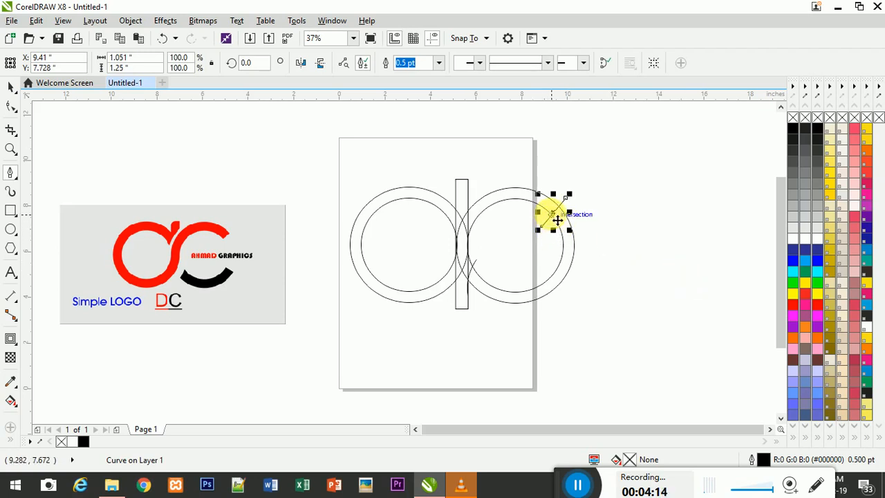
Step: Duplicate the diagonal line, mirror the copy horizontally and place it across the lower-right part of the right ring
key(Escape)
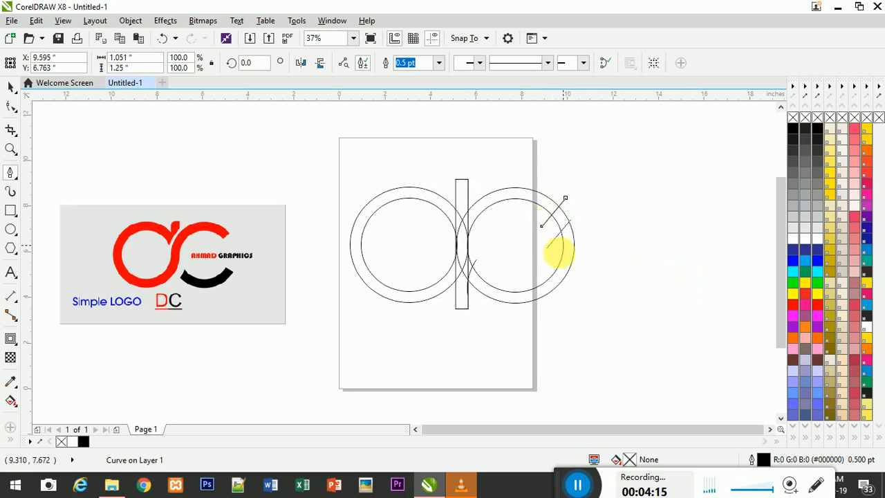
click(555, 271)
double_click(566, 249)
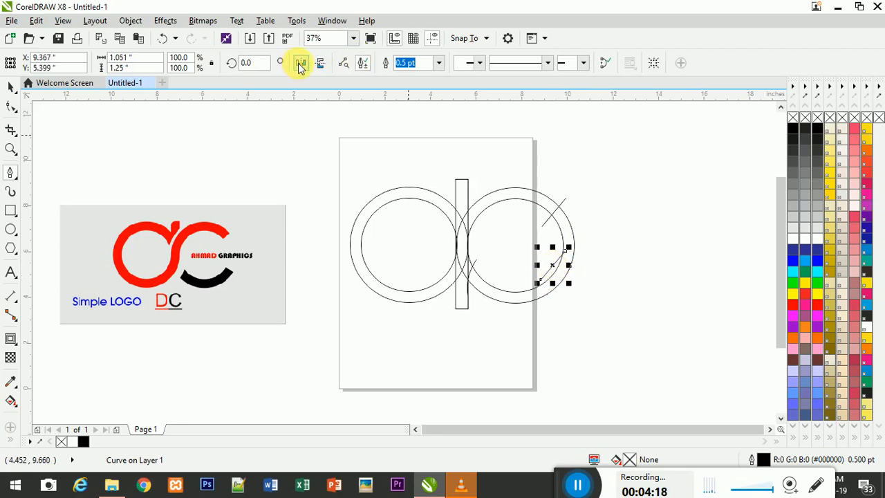
click(301, 64)
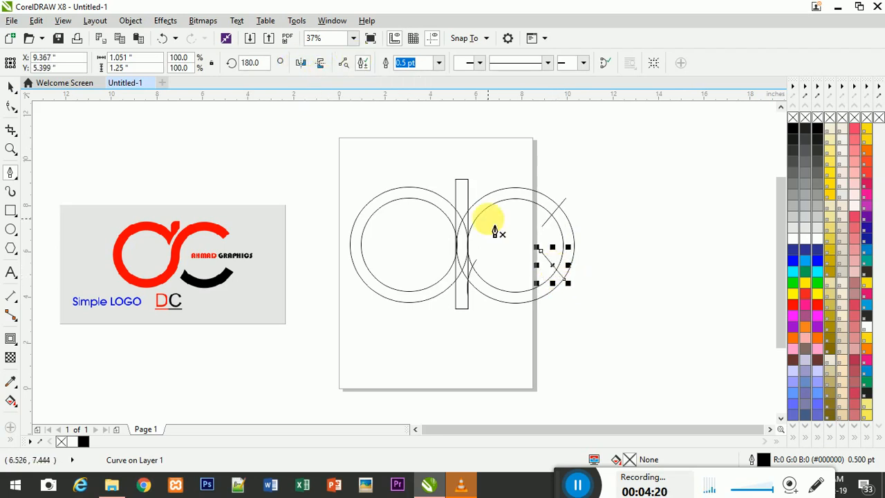
key(Escape)
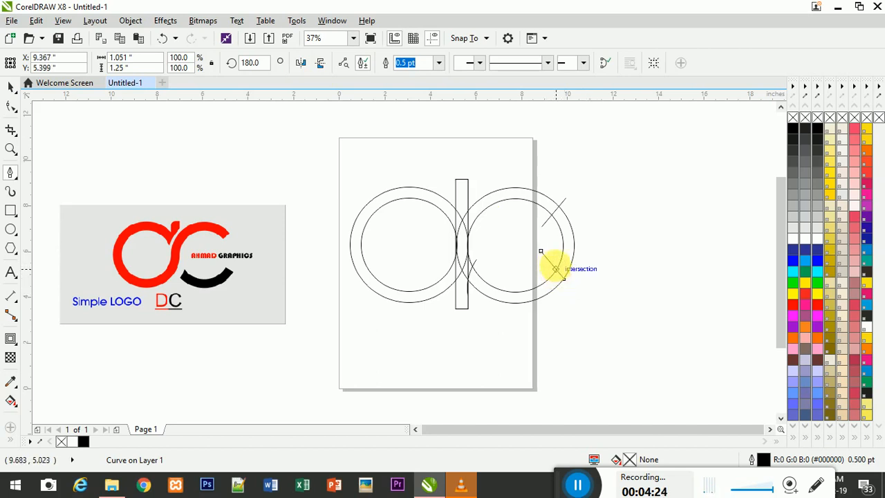
mouse_move(560, 272)
mouse_down()
mouse_move(571, 283)
mouse_move(555, 271)
mouse_up()
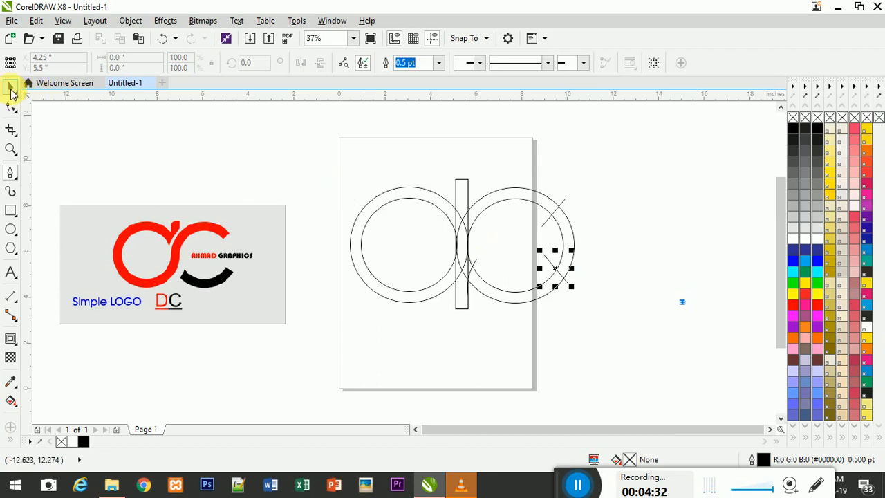
click(11, 90)
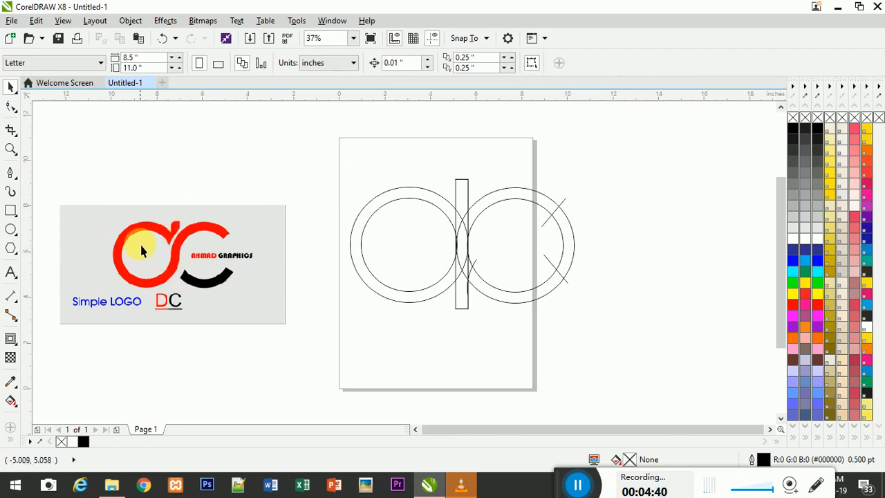
Step: Draw a curve about 0.94 by 2.13 inches from the right ring's upper left down to the midpoint of the rectangle's left edge
click(10, 174)
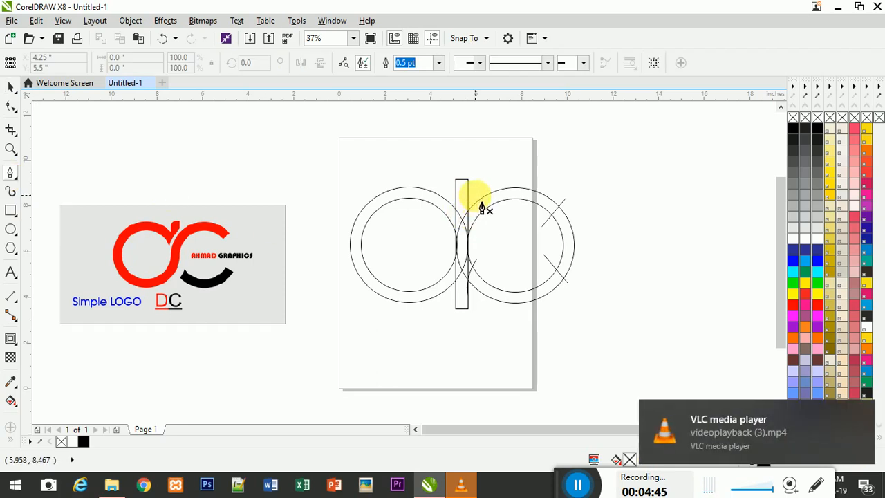
click(474, 194)
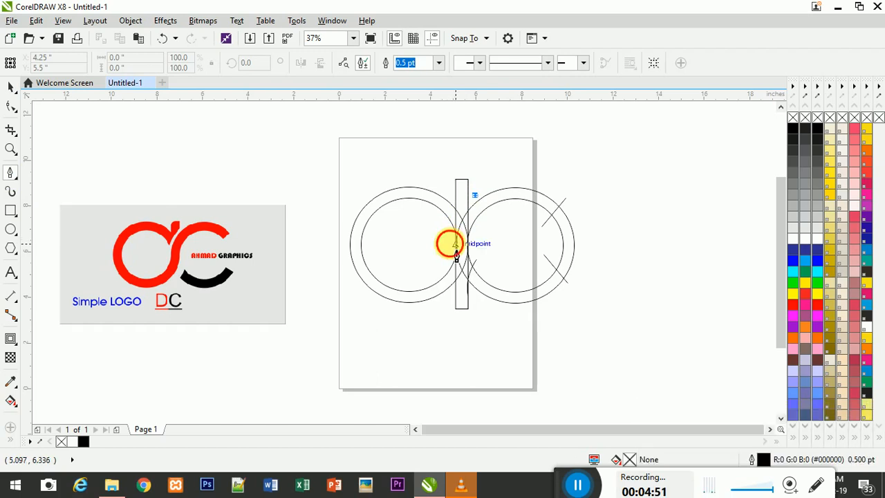
click(456, 243)
mouse_move(464, 269)
mouse_down()
mouse_move(469, 276)
mouse_move(464, 262)
mouse_up()
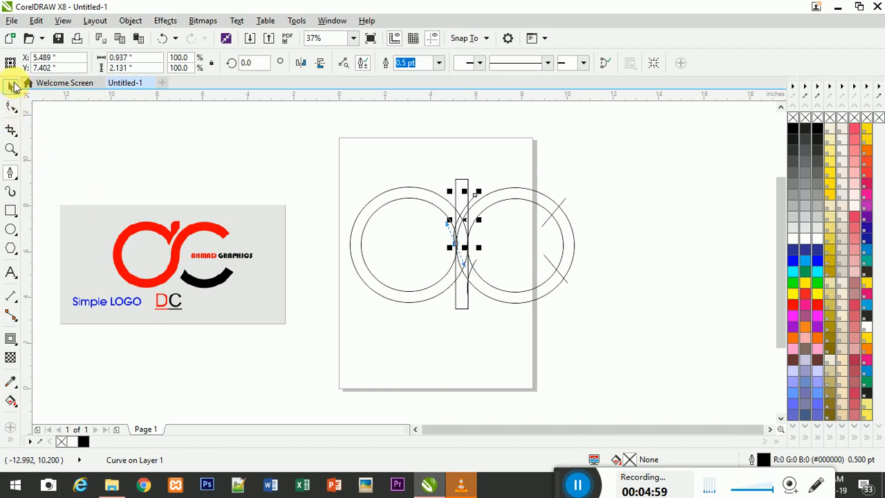
click(13, 86)
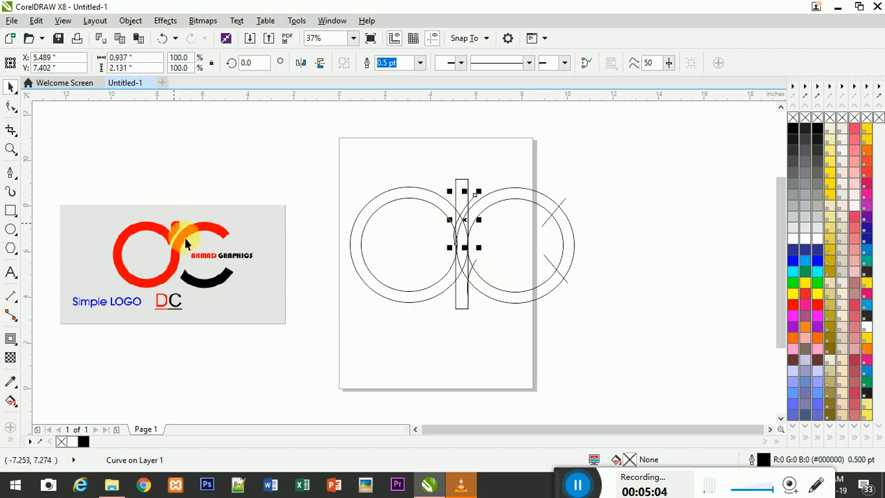
Step: Round the rectangle's upper-left corner to about 0.274 inch and lower its top edge to about the height of the rings' tops
click(459, 300)
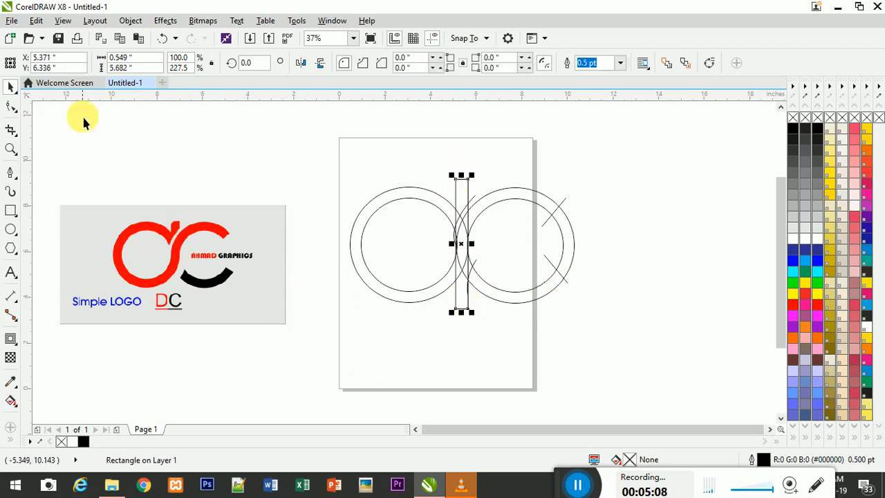
click(11, 108)
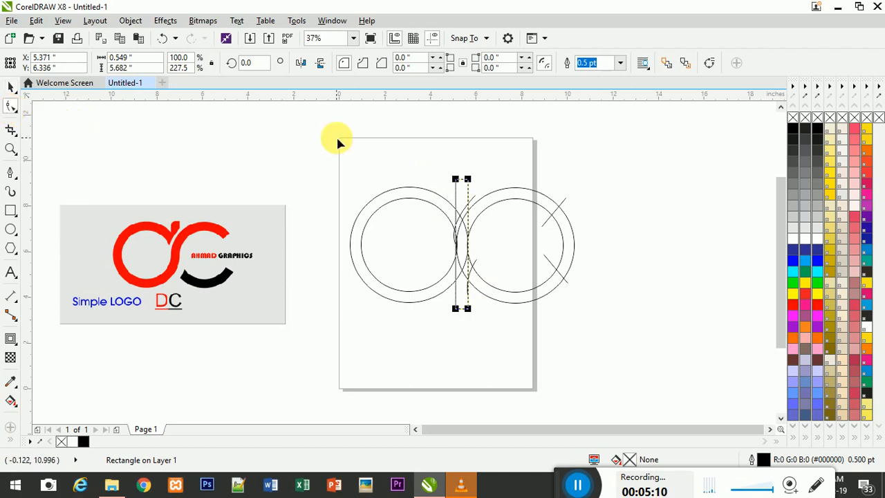
click(457, 181)
mouse_move(456, 183)
mouse_down()
mouse_move(467, 200)
mouse_move(463, 186)
mouse_move(461, 193)
mouse_up()
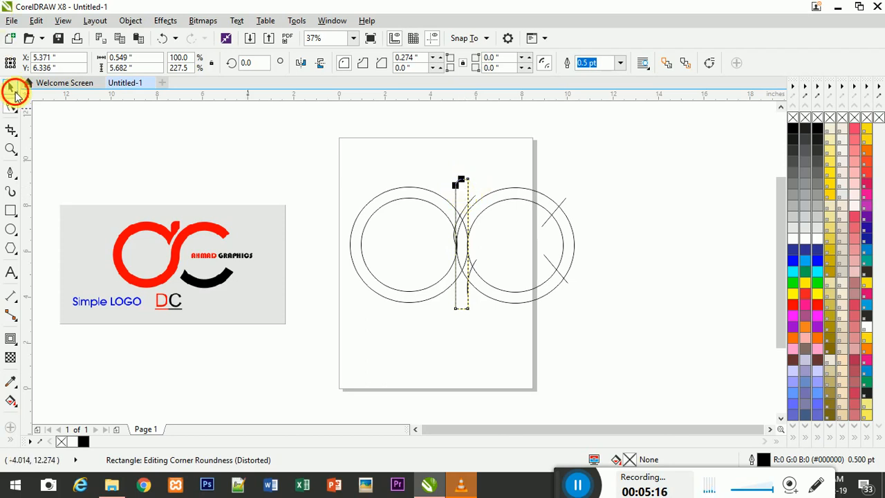
click(15, 90)
click(10, 105)
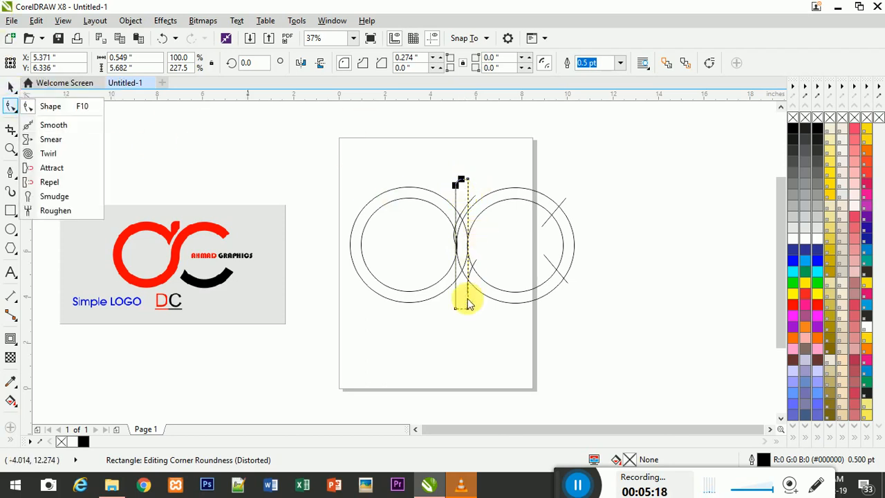
click(463, 307)
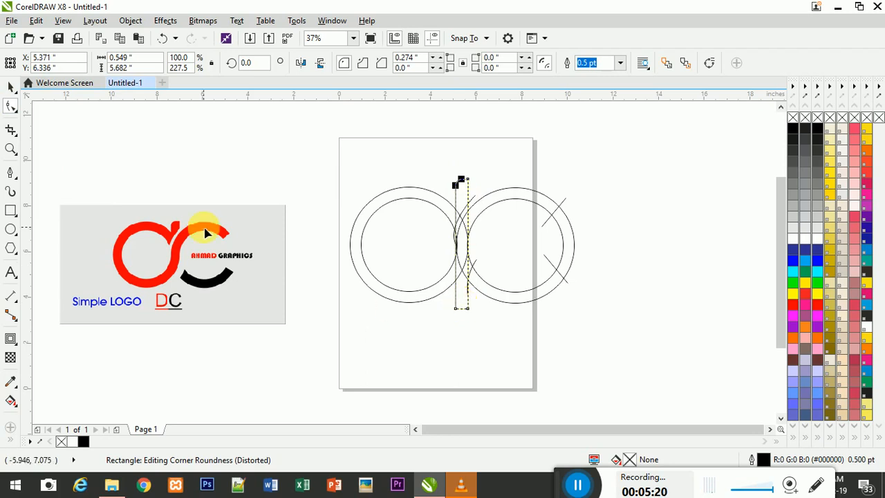
click(10, 88)
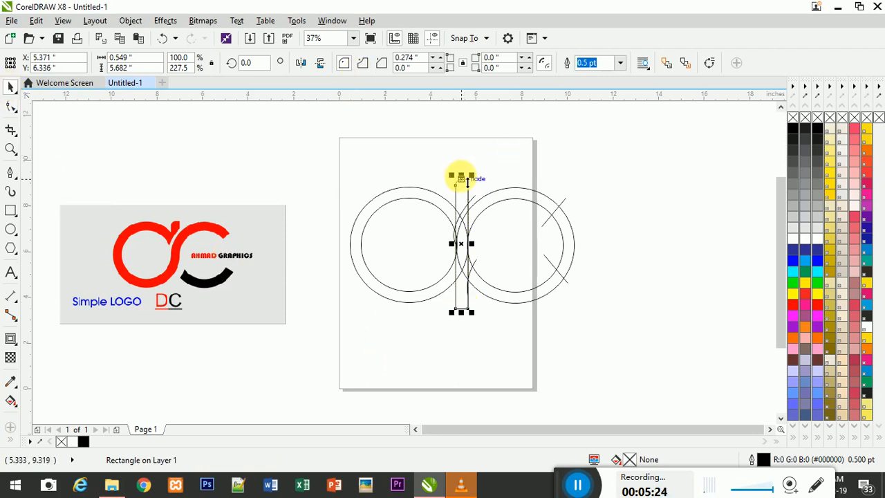
drag(463, 176, 467, 188)
click(507, 357)
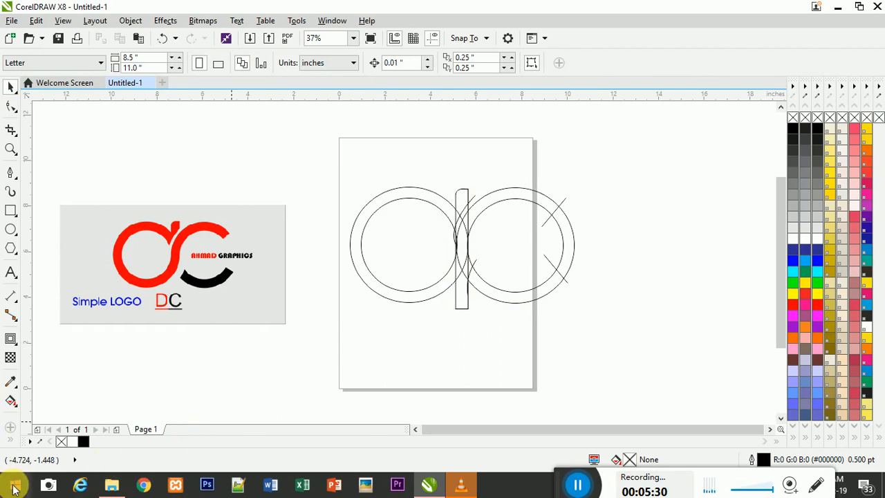
Step: Activate the Smart Fill tool and set its fill colour to #FE0000 by sampling the red ring in the reference logo
click(31, 434)
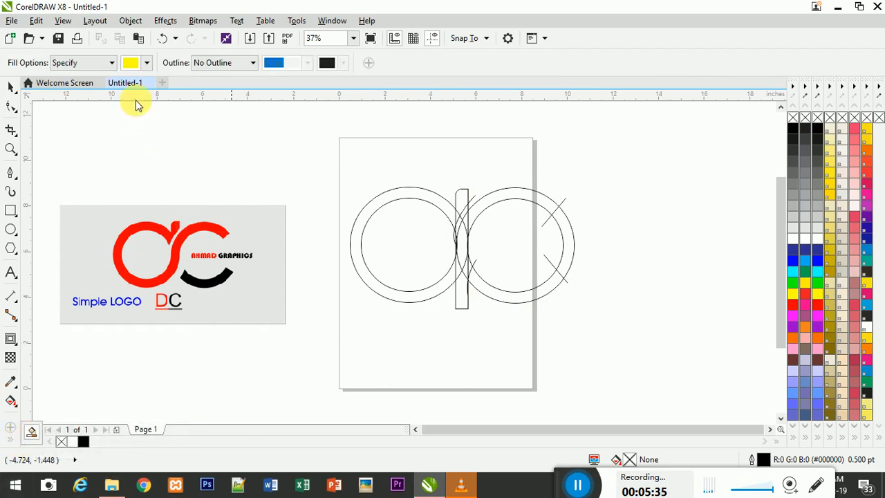
click(147, 63)
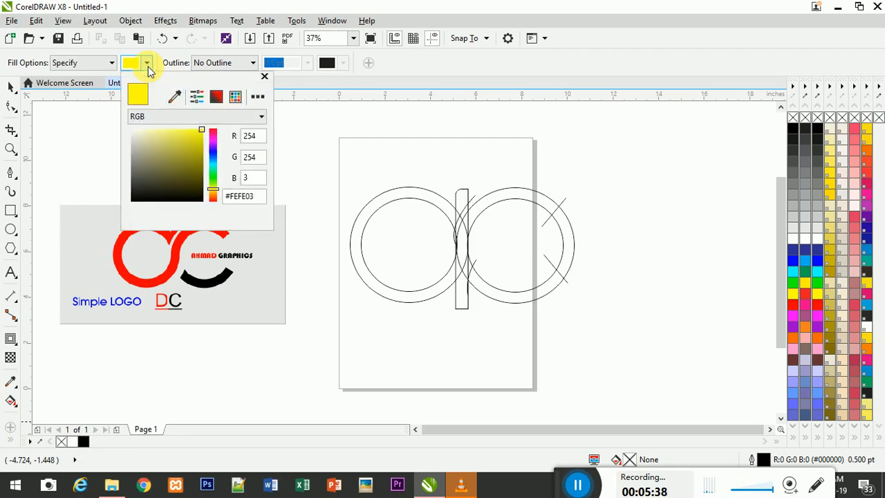
click(174, 104)
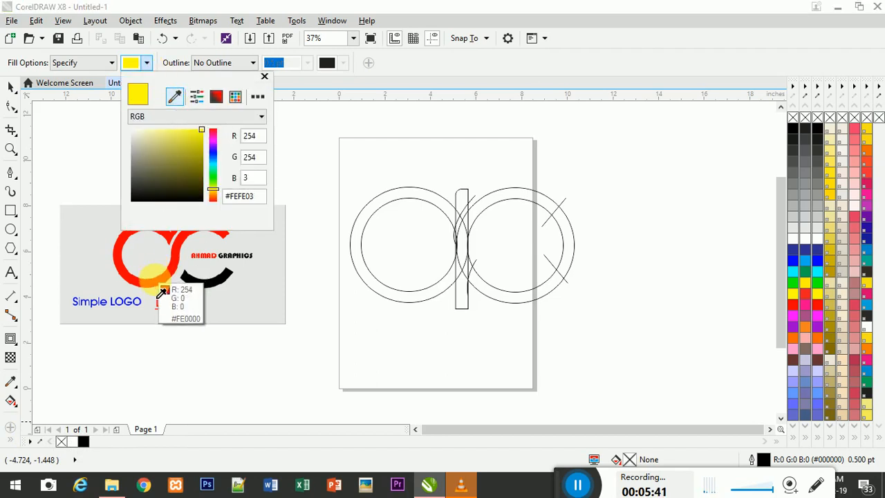
click(154, 279)
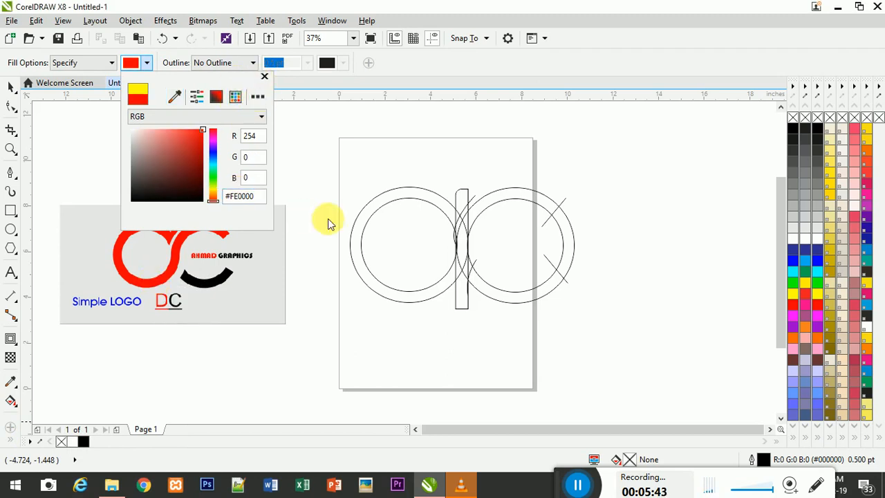
Step: Fill the left ring, the rectangle's upper stem, the ring overlap and the right ring's upper arc with the sampled red
click(355, 231)
click(357, 232)
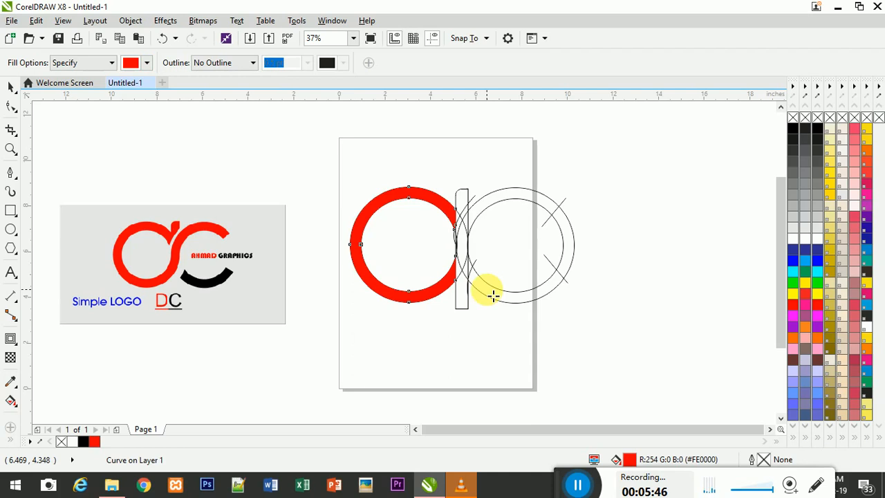
click(465, 199)
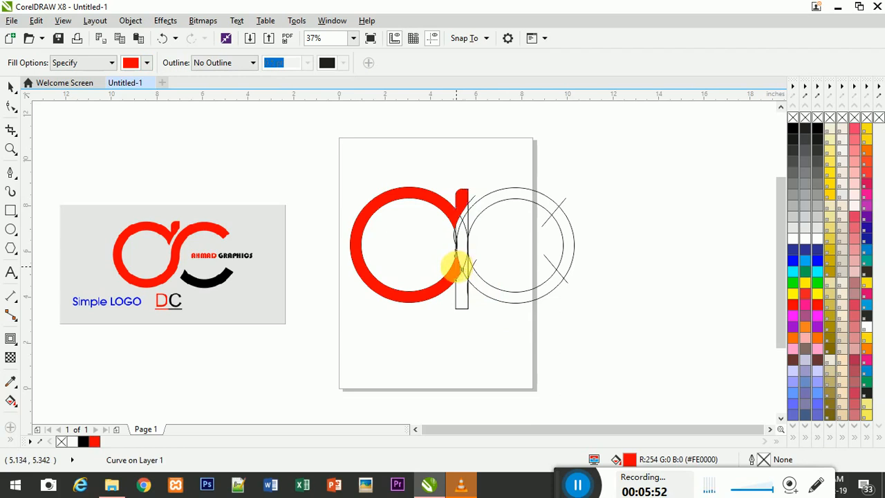
click(465, 226)
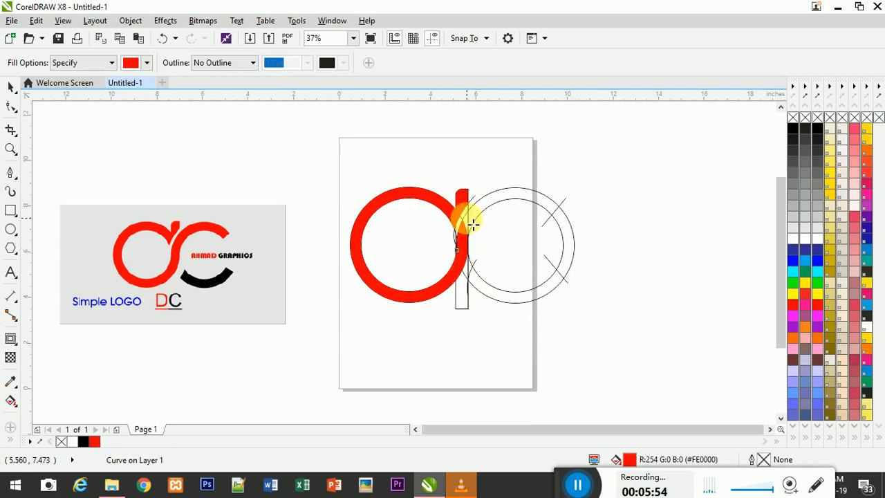
click(470, 222)
click(494, 206)
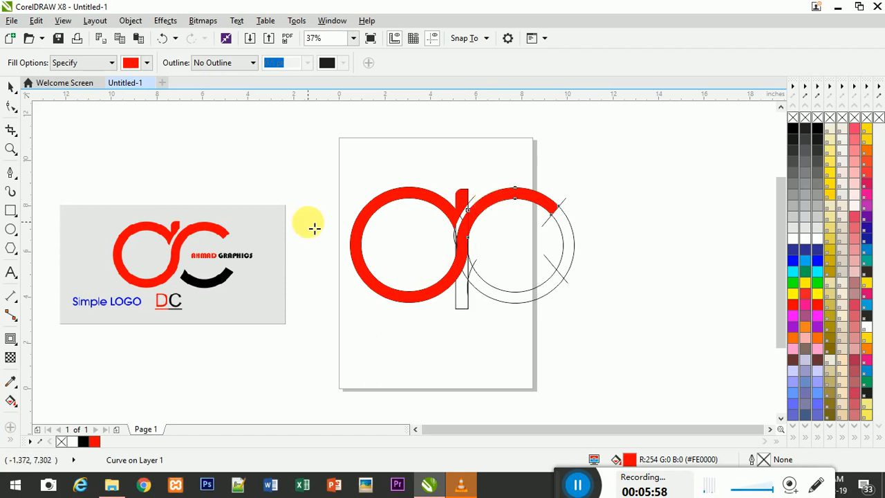
Step: Set the Smart Fill colour to #000000 by sampling the reference logo's black arc, and fill the right ring's lower arc
click(149, 63)
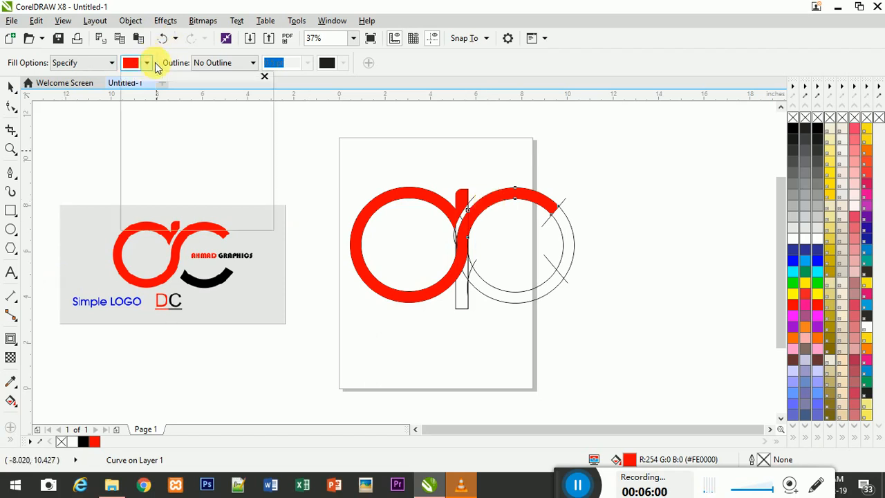
click(174, 97)
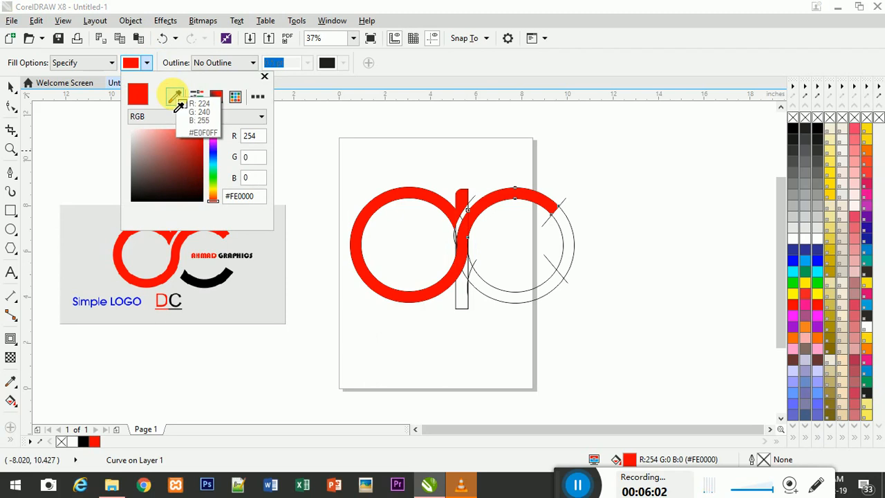
click(196, 287)
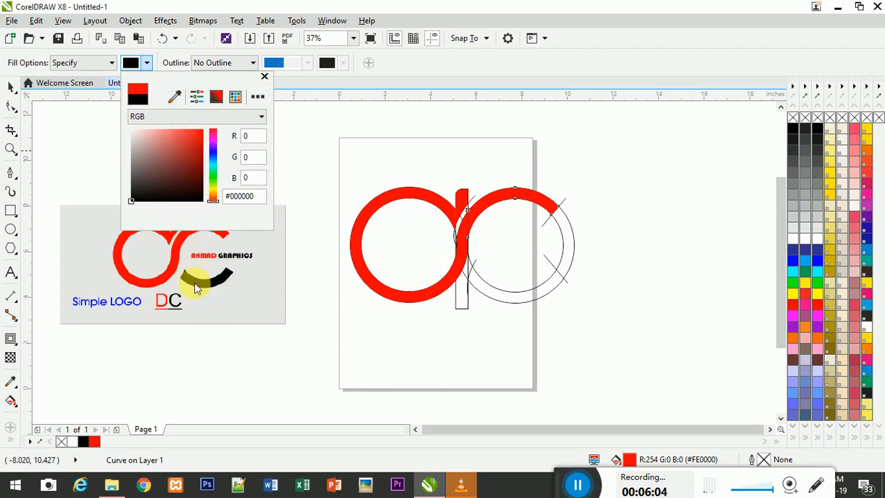
click(508, 303)
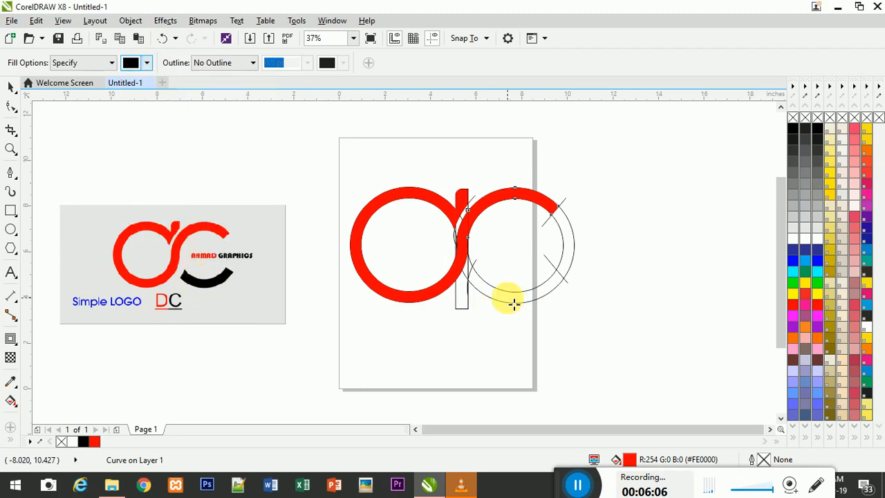
click(514, 304)
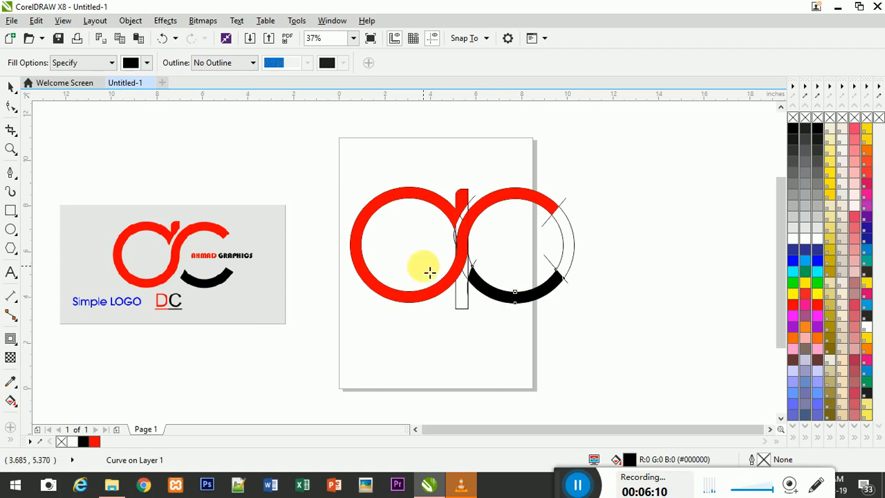
Step: Move the black arc about 3.1 inches down and 0.285 inch right, and repeat the offset on the red upper arc and ring-overlap pieces
click(11, 87)
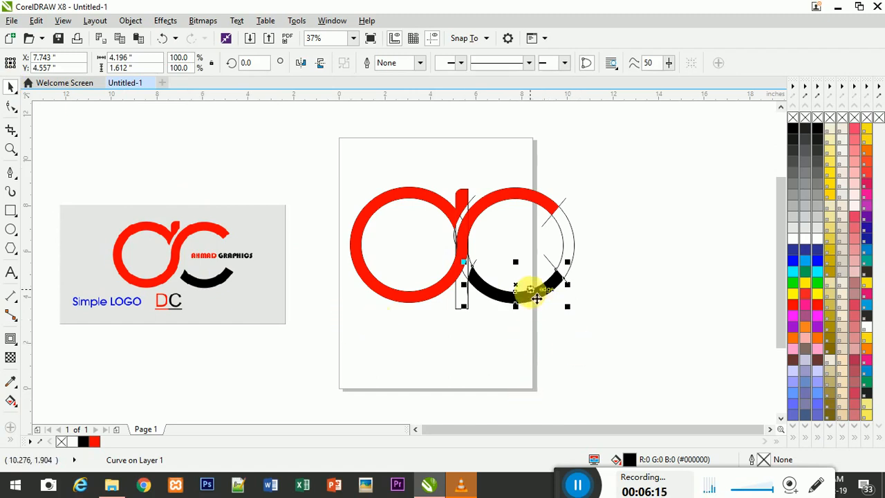
drag(529, 292, 543, 371)
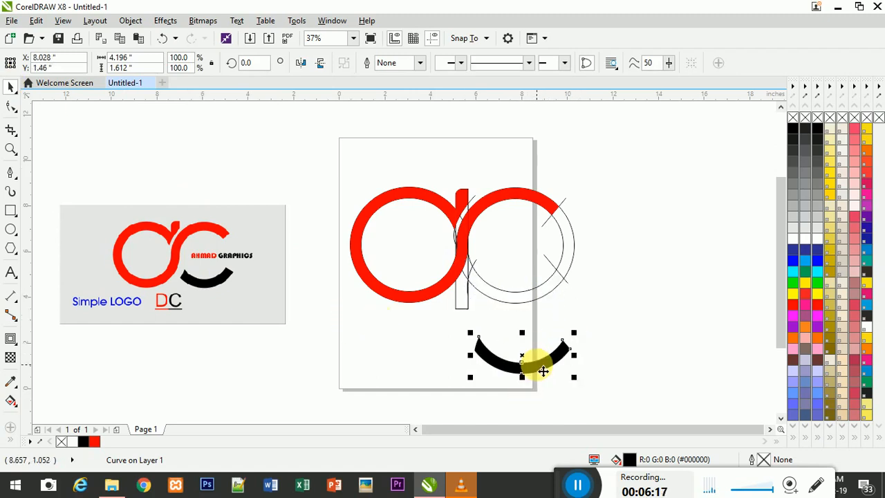
click(492, 209)
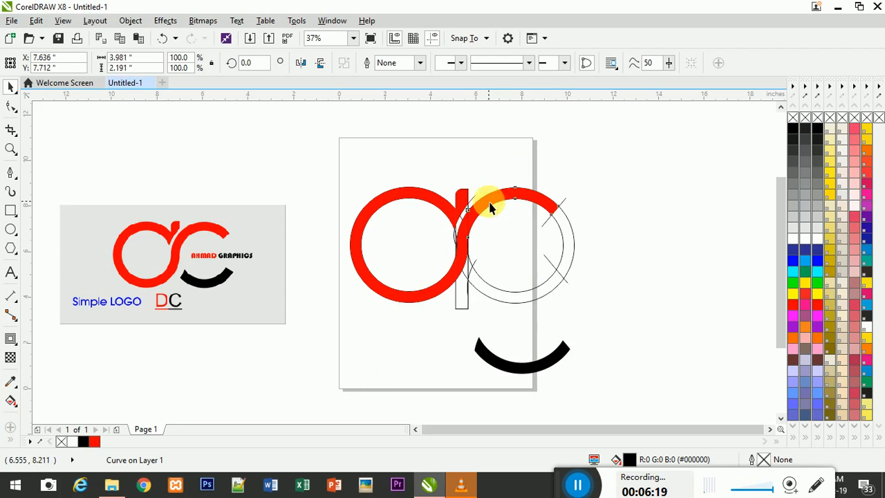
key(ctrl+r)
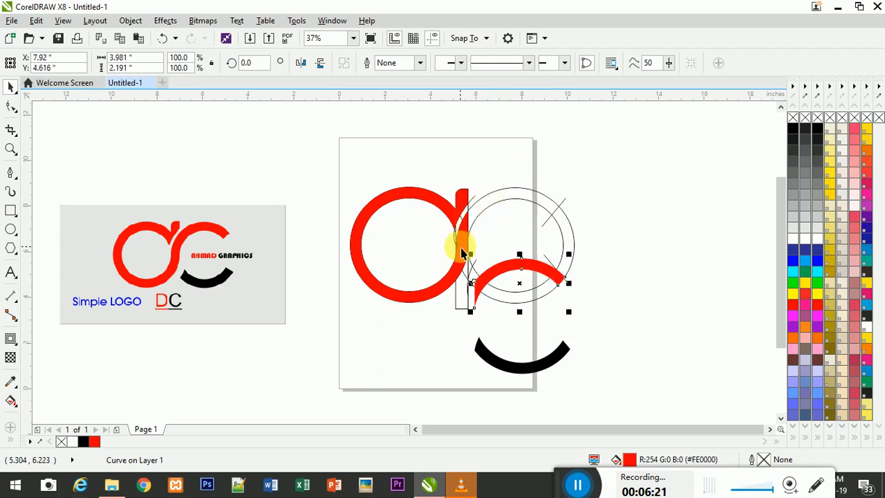
click(460, 246)
key(ctrl+r)
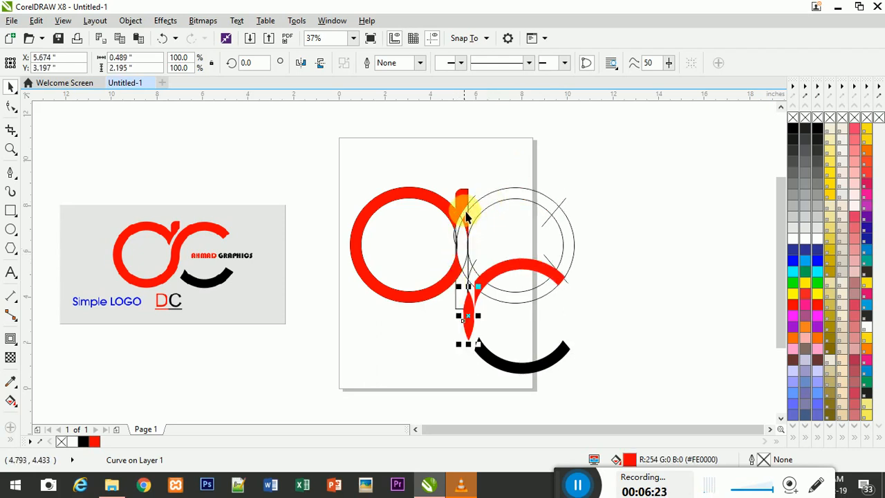
click(465, 219)
key(ctrl+r)
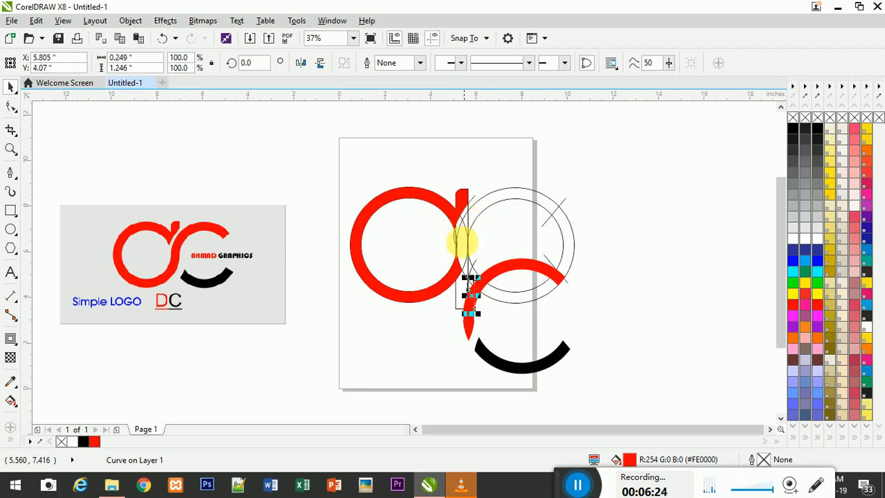
Step: Repeat the same offset on the red left ring, the remaining small overlap piece and the stem pieces
click(447, 279)
key(ctrl+r)
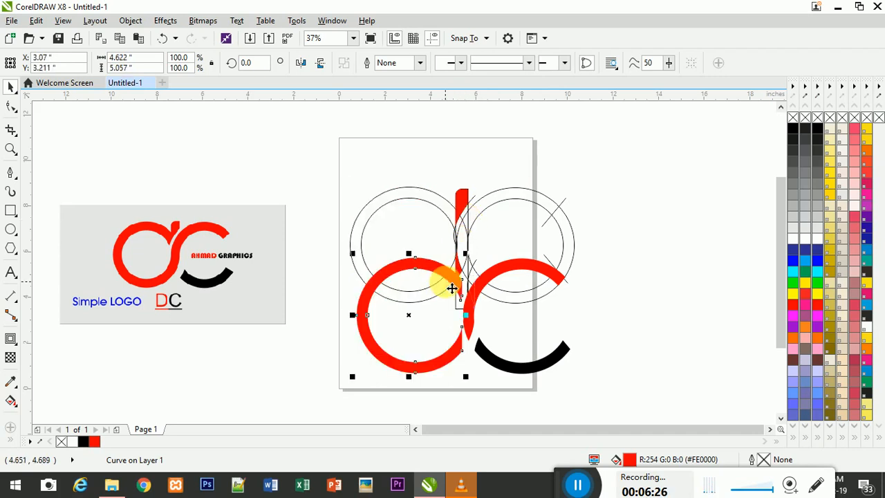
click(466, 277)
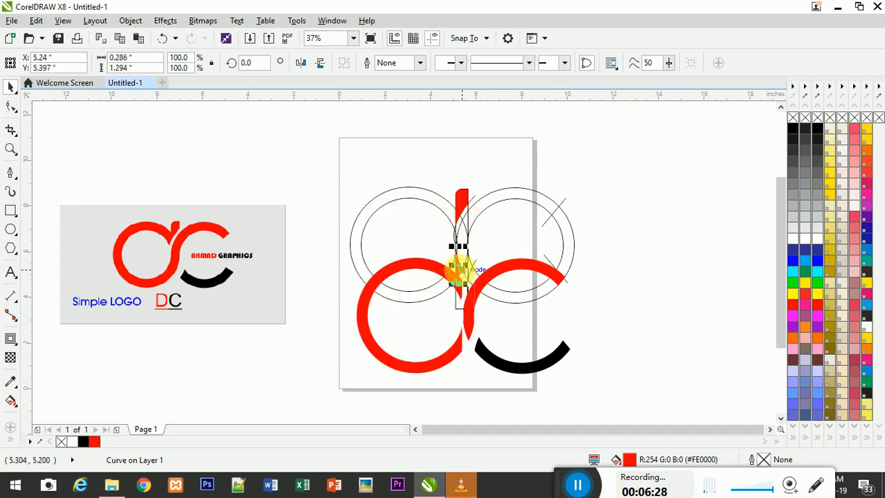
key(ctrl+r)
click(468, 202)
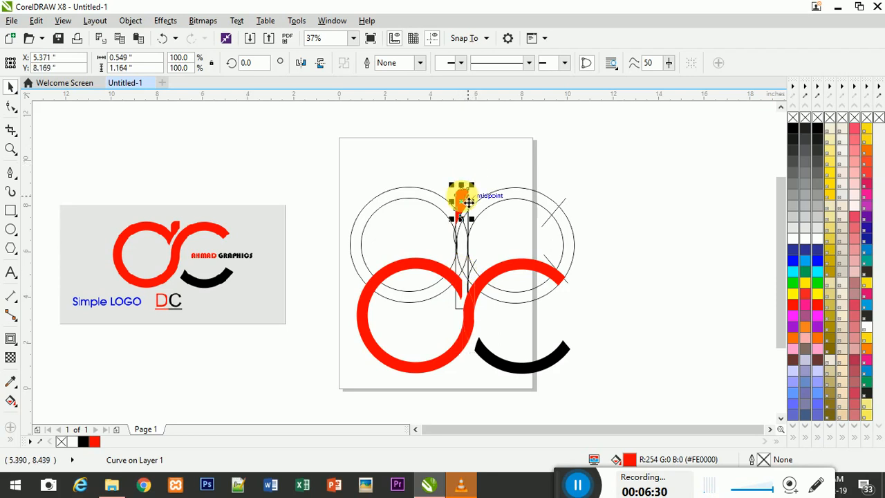
key(ctrl+r)
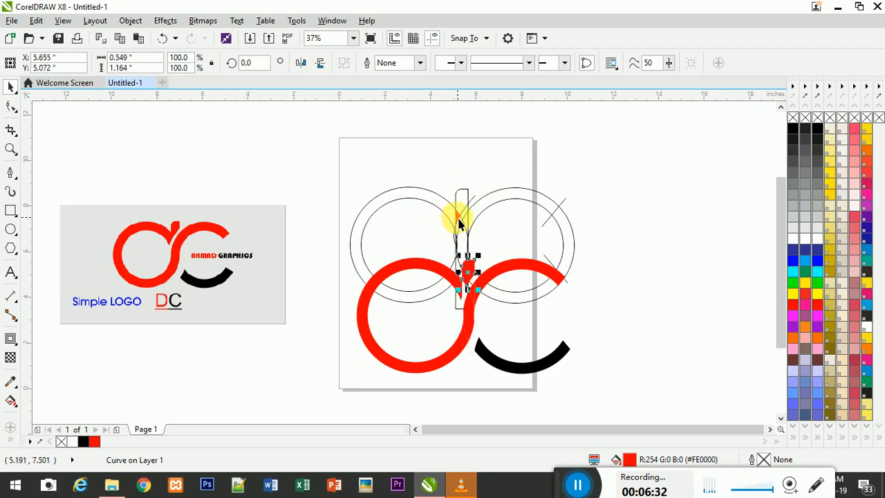
click(459, 221)
key(ctrl+r)
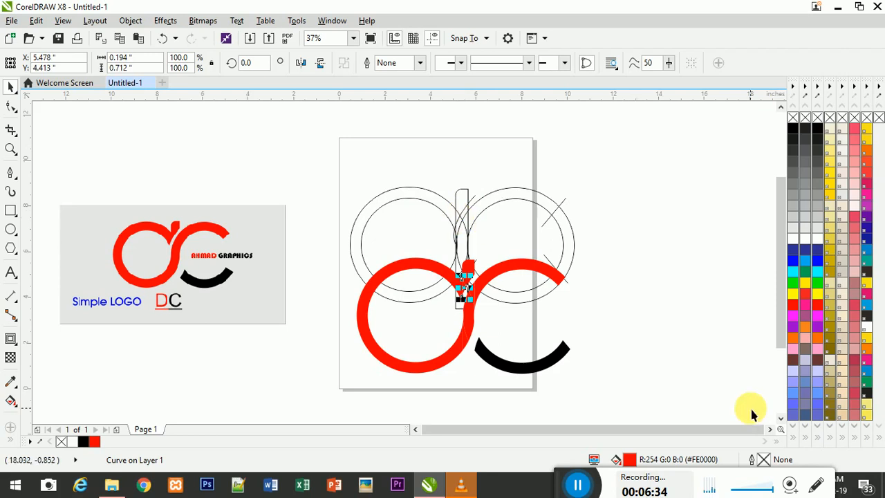
Step: Delete the left ring outlines, the rounded rectangle and the right ring outlines
click(359, 225)
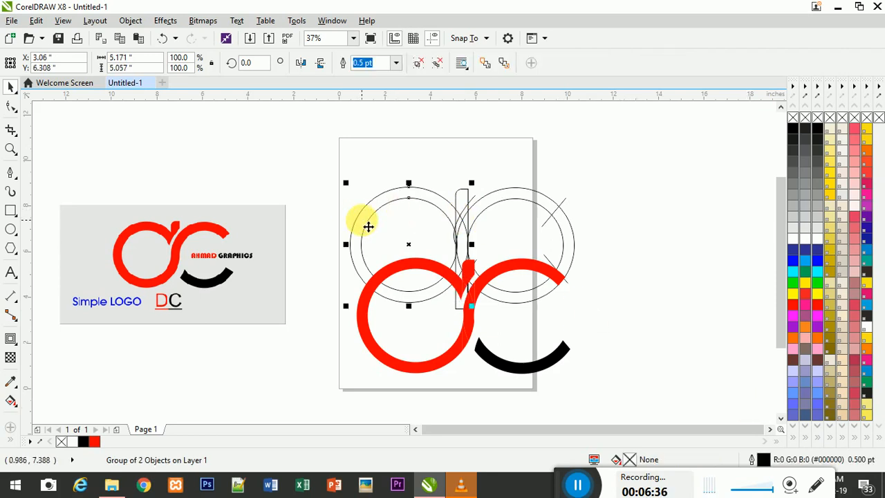
key(Delete)
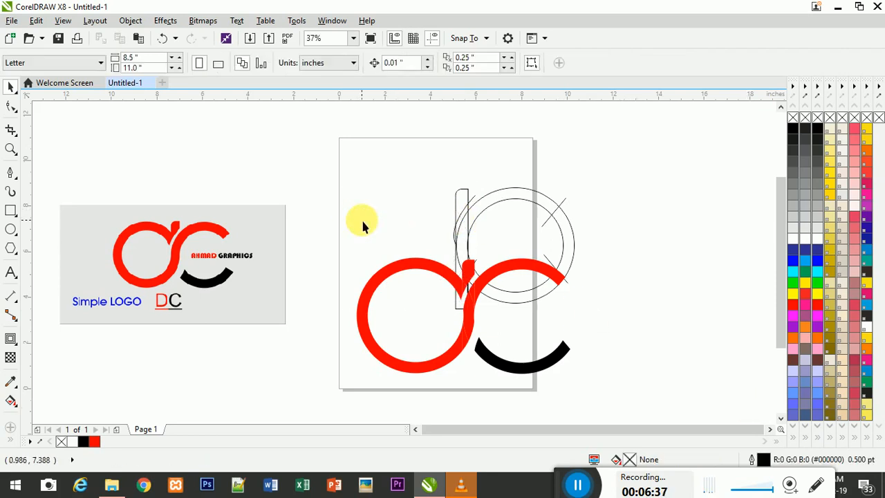
click(463, 247)
click(464, 250)
click(467, 246)
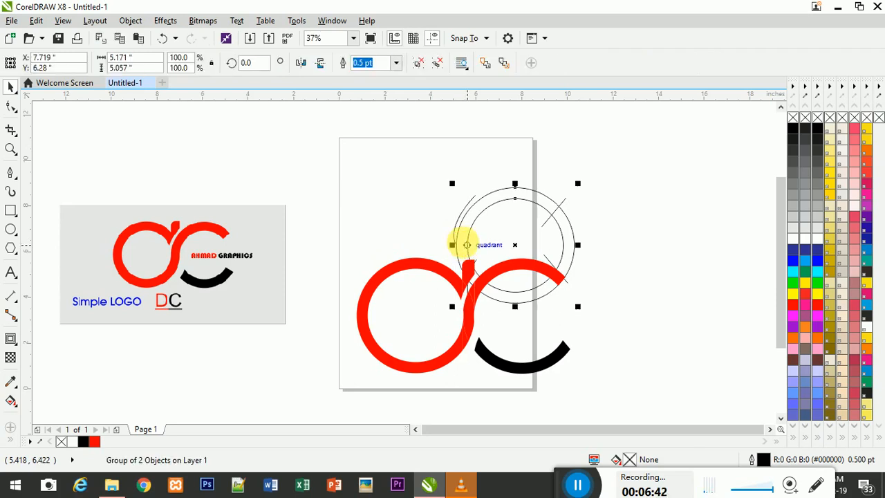
key(Delete)
Step: Delete the construction curve and the two cutting lines beside the former right ring
click(455, 222)
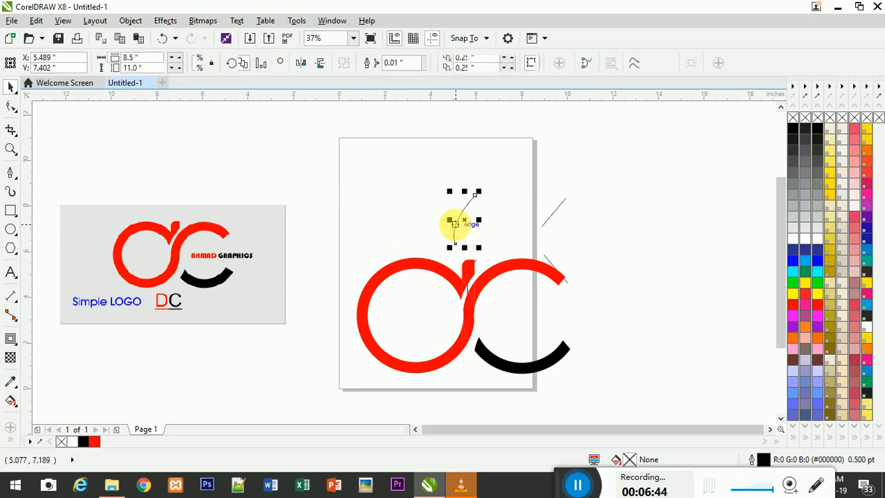
key(Delete)
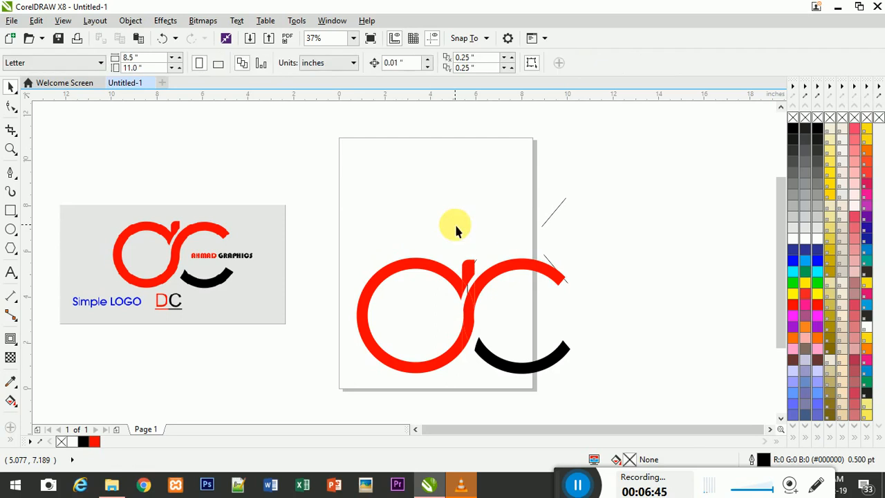
click(550, 266)
key(Delete)
click(546, 220)
key(Delete)
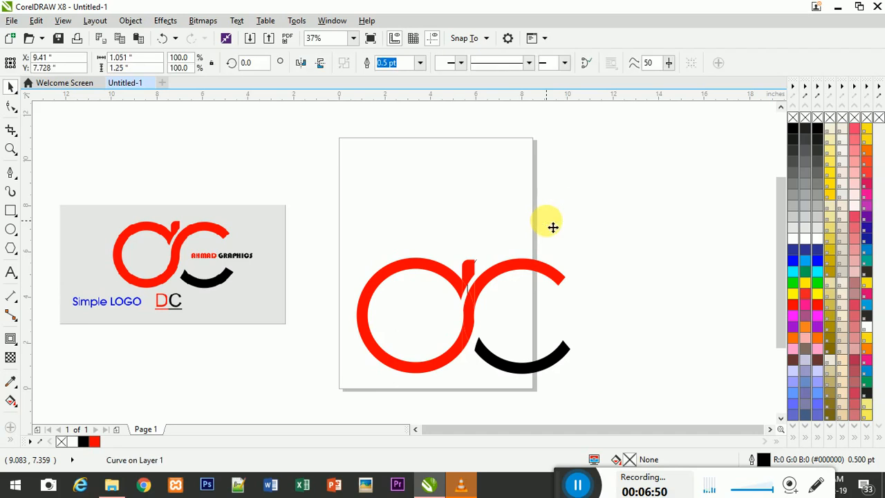
Step: Delete the leftover thin cutting line that overlaps the logo's red stem
click(473, 295)
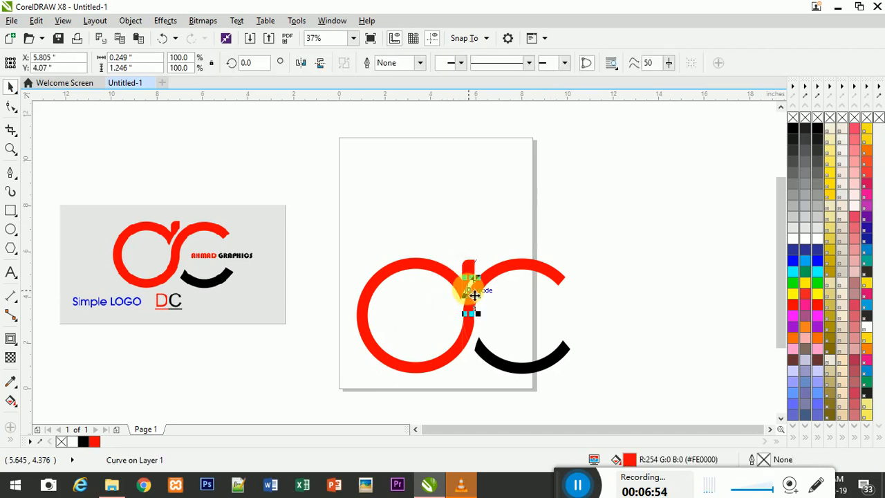
key(Escape)
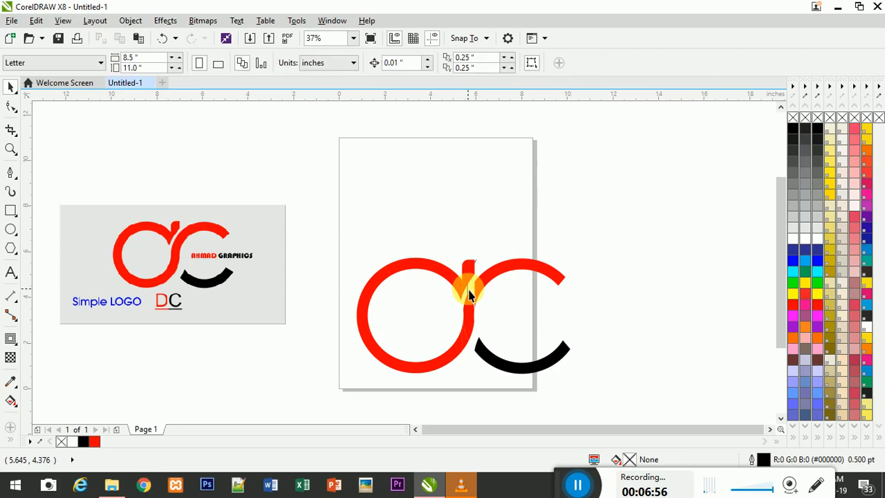
click(468, 295)
click(478, 266)
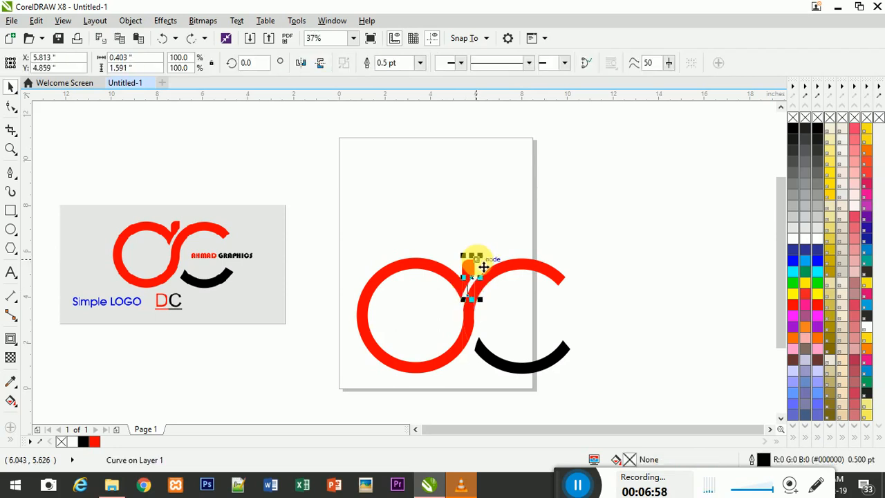
key(Escape)
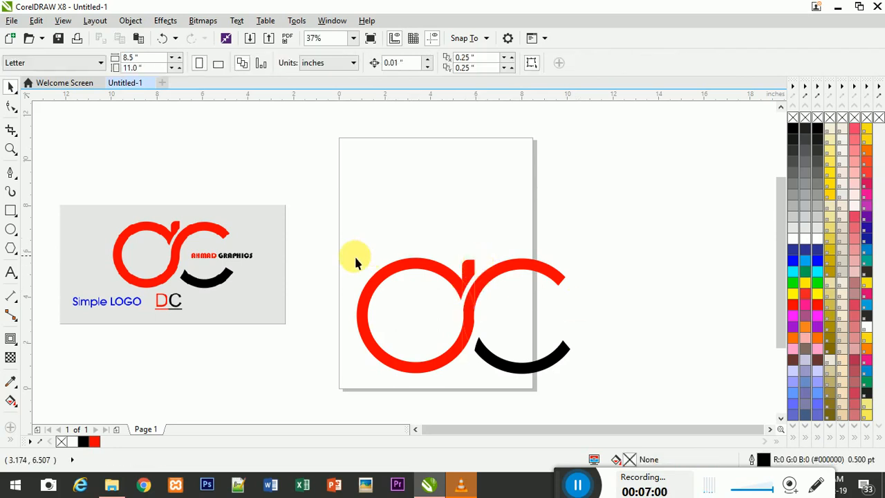
Step: Group all the logo pieces, scale the group to about 86.6% and place it across the upper part of the page
drag(350, 257, 622, 393)
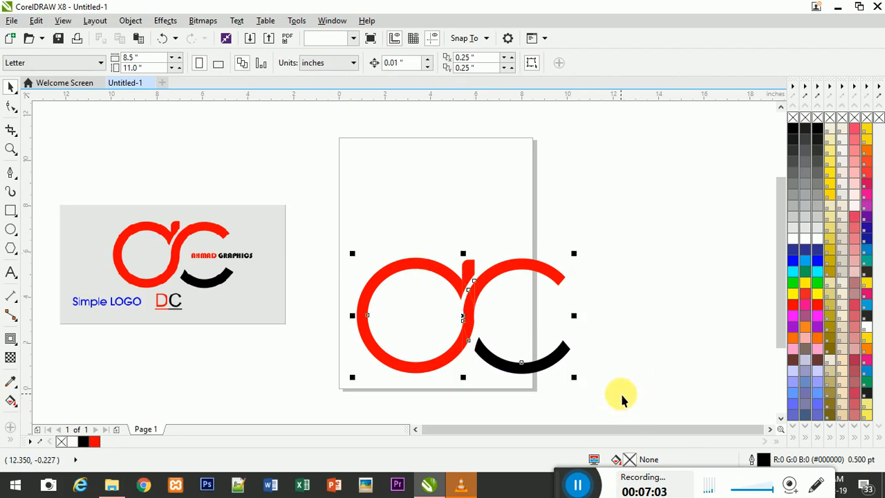
key(ctrl+g)
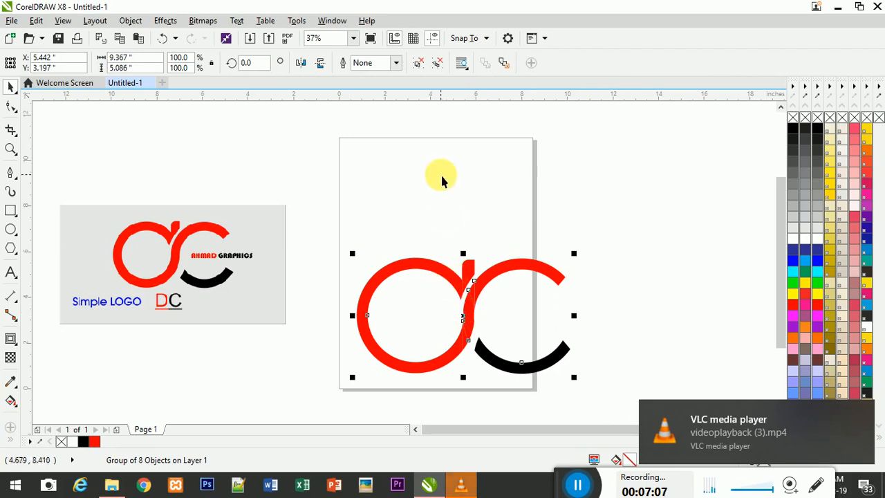
drag(466, 296, 452, 208)
drag(557, 277, 537, 268)
click(650, 257)
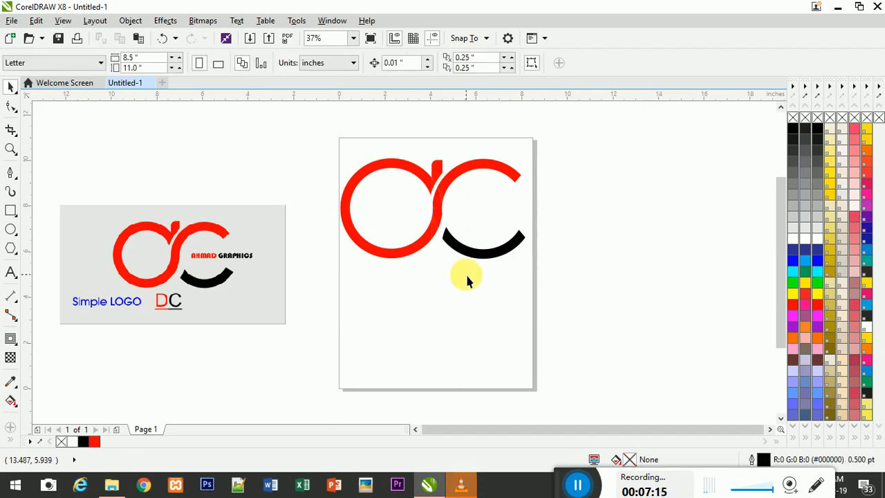
Step: Move the logo group to the page's lower edge and draw a rectangle about 10.46 by 5.8 inches above it
mouse_move(436, 235)
mouse_down()
mouse_move(431, 352)
mouse_move(412, 388)
mouse_up()
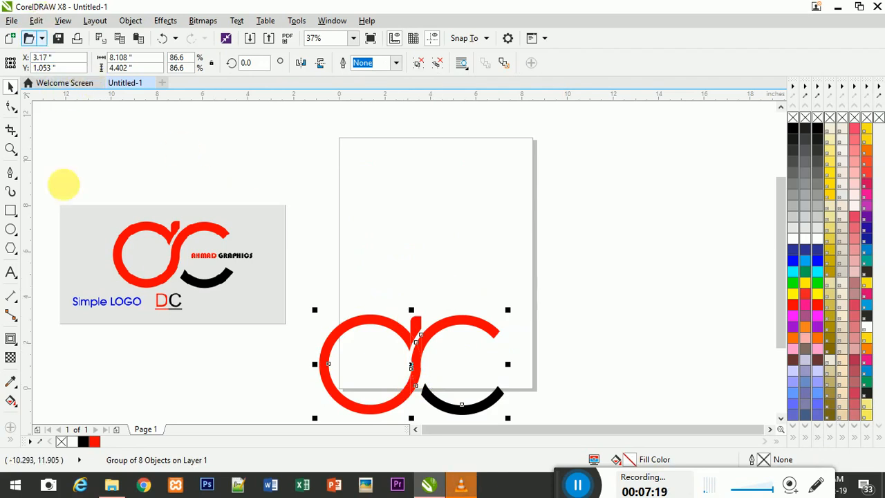
click(10, 214)
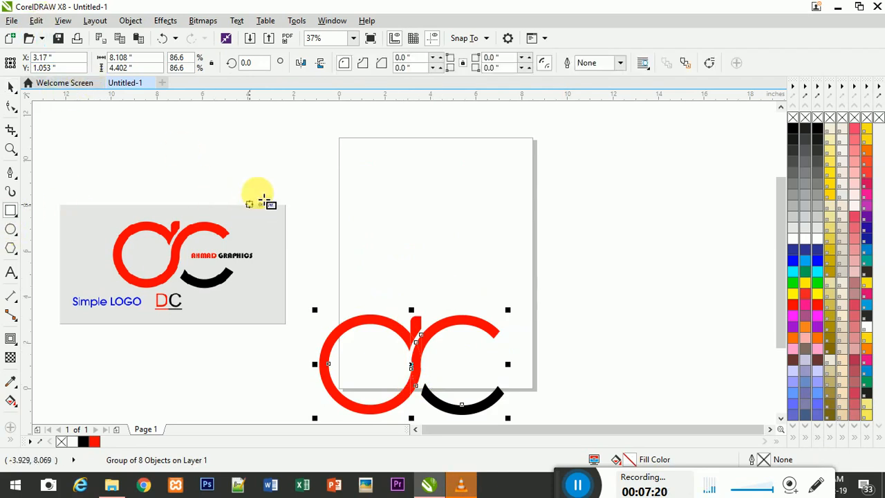
drag(360, 161, 603, 298)
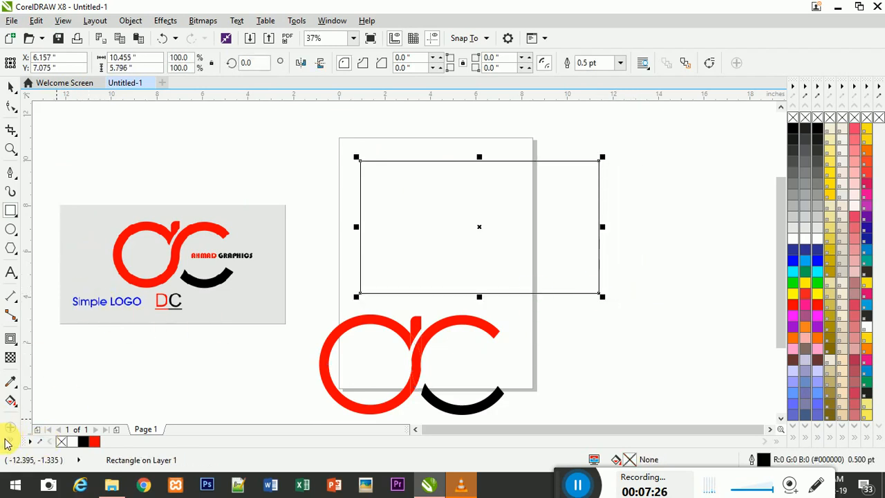
Step: Try to sample the reference image's light grey background with the document palette eyedropper
click(39, 444)
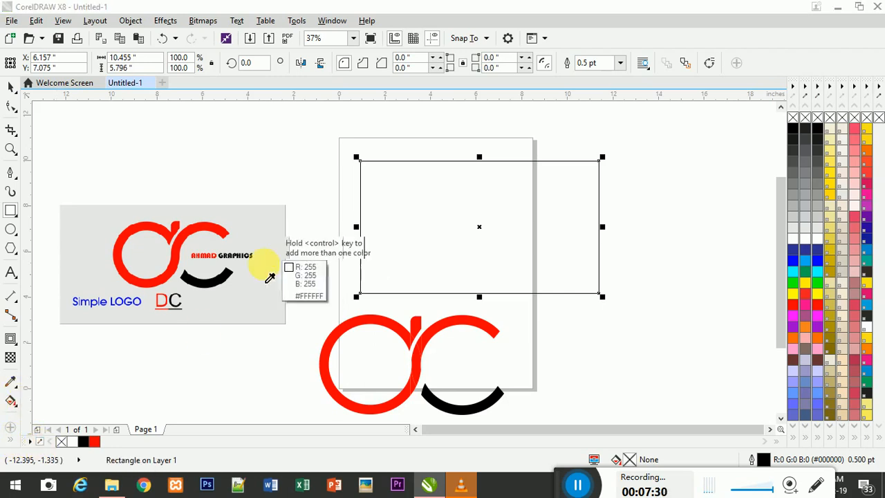
click(429, 245)
click(260, 308)
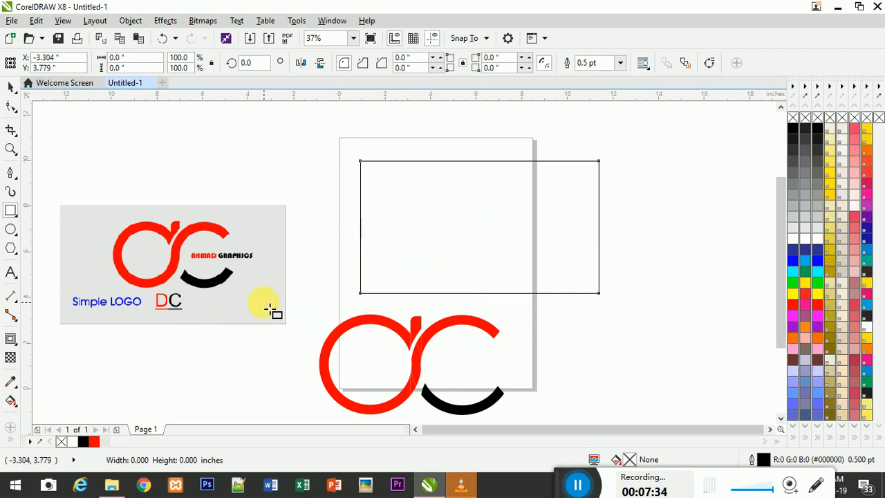
click(39, 442)
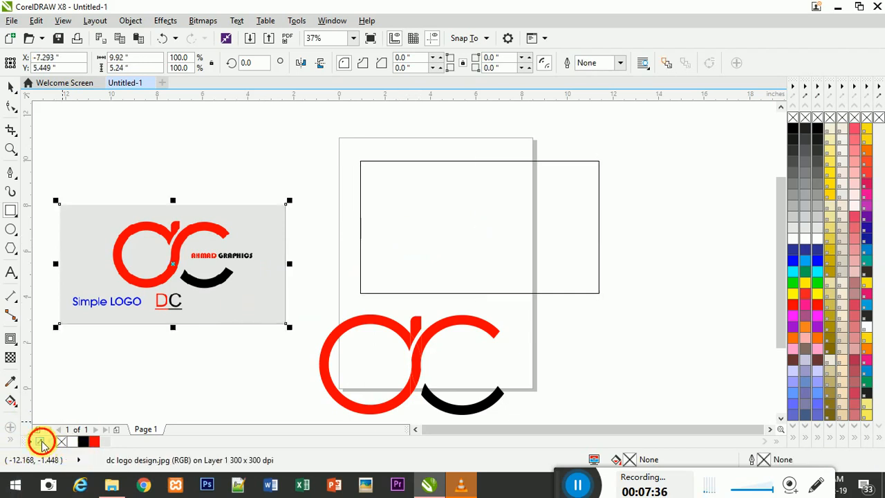
click(252, 311)
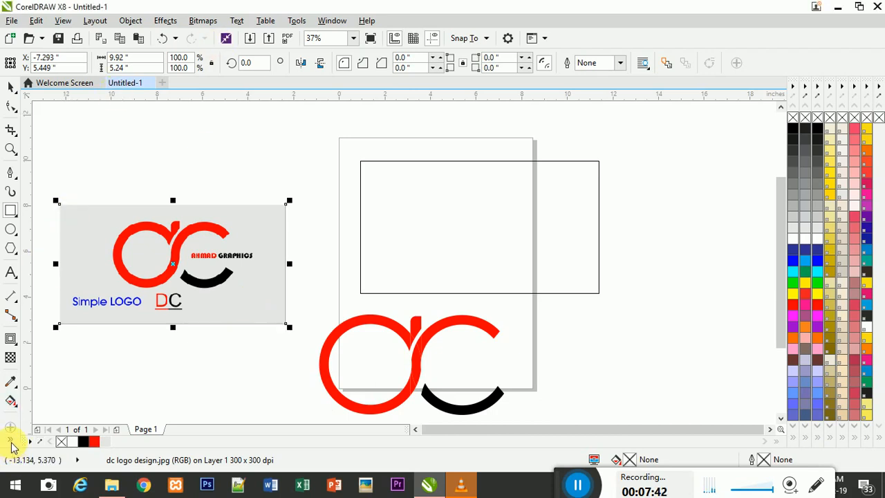
Step: Smart-fill the empty rectangle with the light grey (#E6E6E6) sampled from the reference image's background, without an outline
click(33, 430)
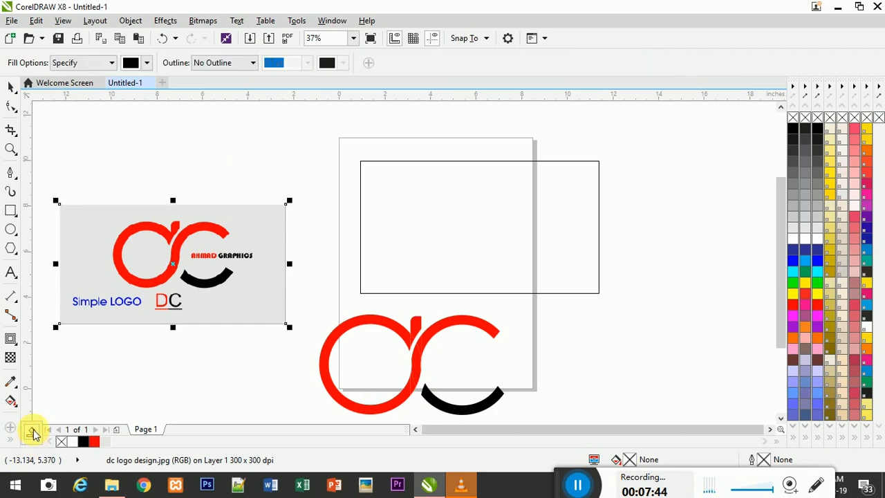
click(142, 64)
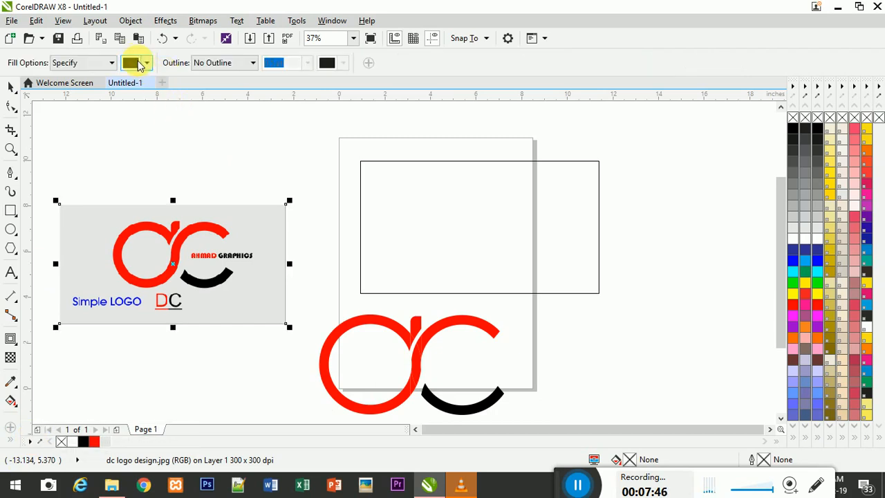
click(174, 97)
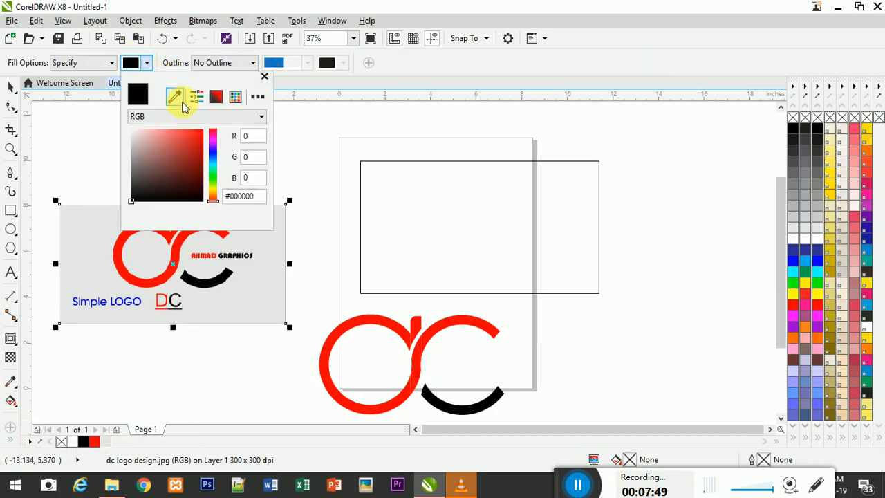
click(254, 271)
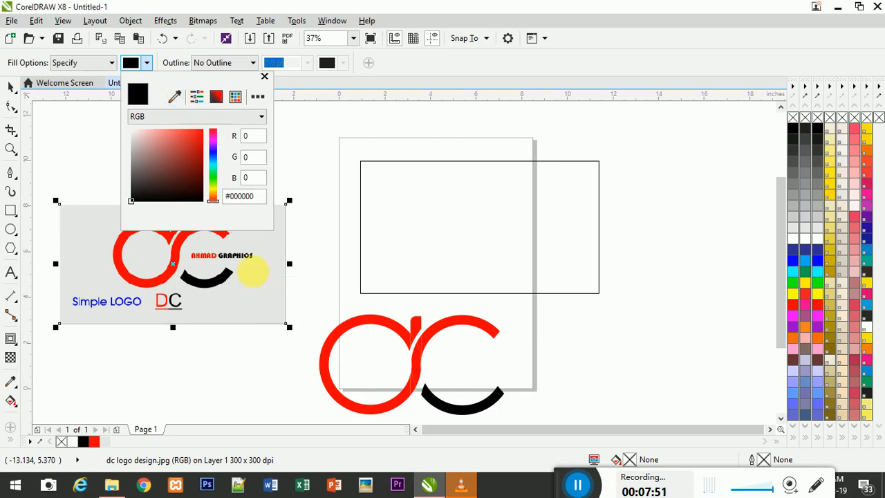
click(441, 233)
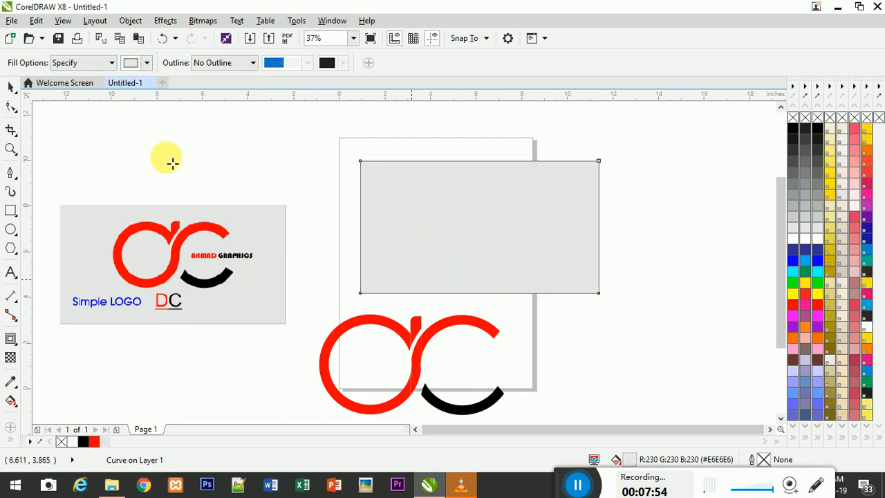
Step: Move the logo group onto the grey rectangle, bring it to the front, scale it down slightly and centre it there
click(10, 87)
drag(419, 357, 485, 211)
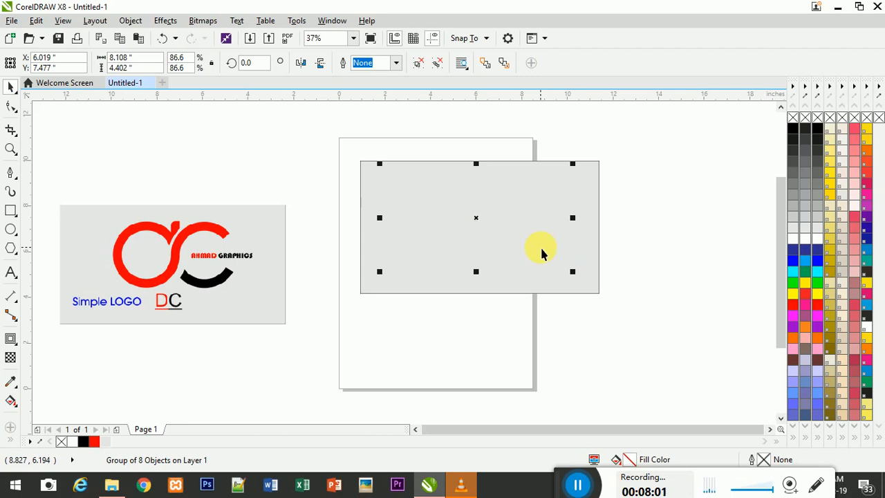
key(shift+Page_Up)
drag(573, 271, 546, 258)
drag(472, 217, 486, 226)
click(637, 259)
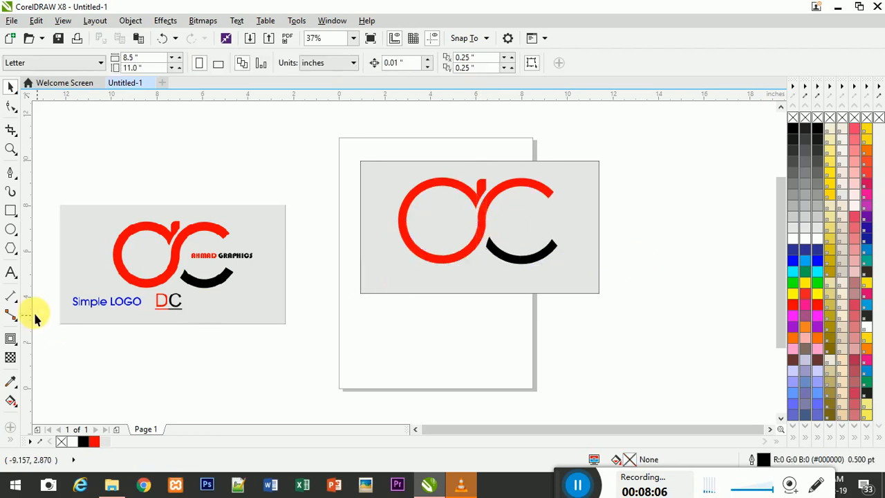
Step: Add the artistic text "AS GRAPHICS DESIGNER" on the page below the grey rectangle
click(11, 271)
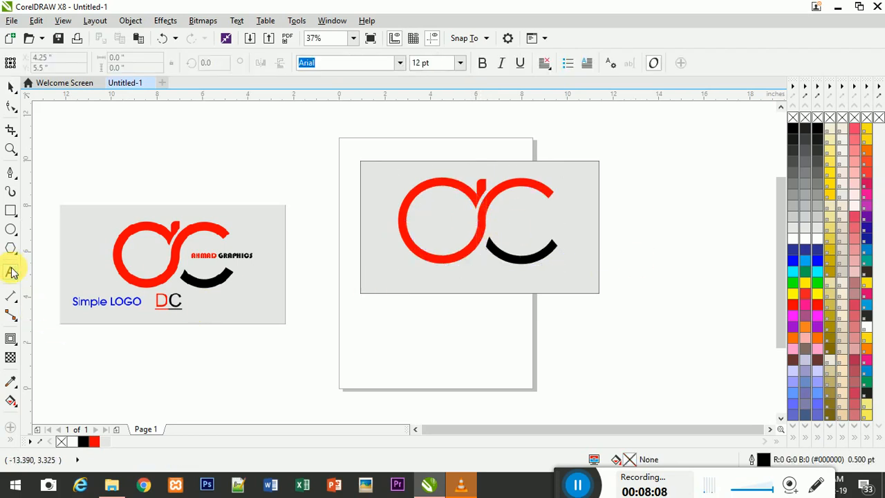
click(365, 330)
text(A)
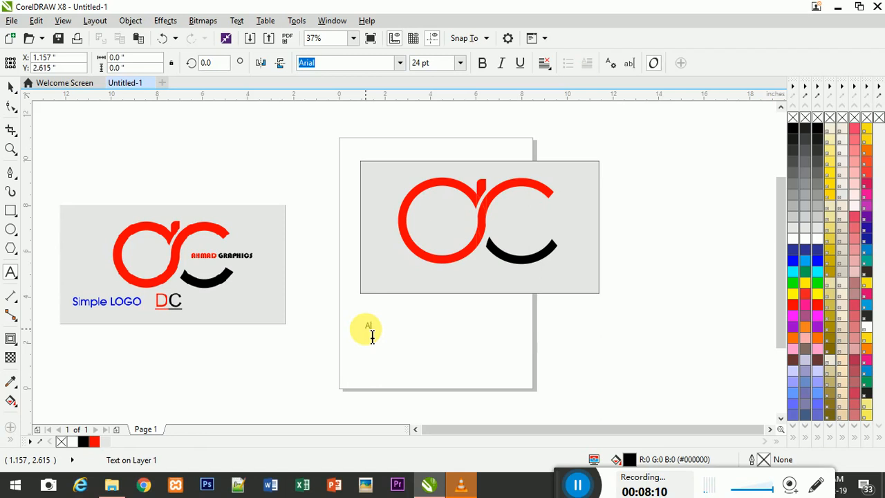
text(HAMD)
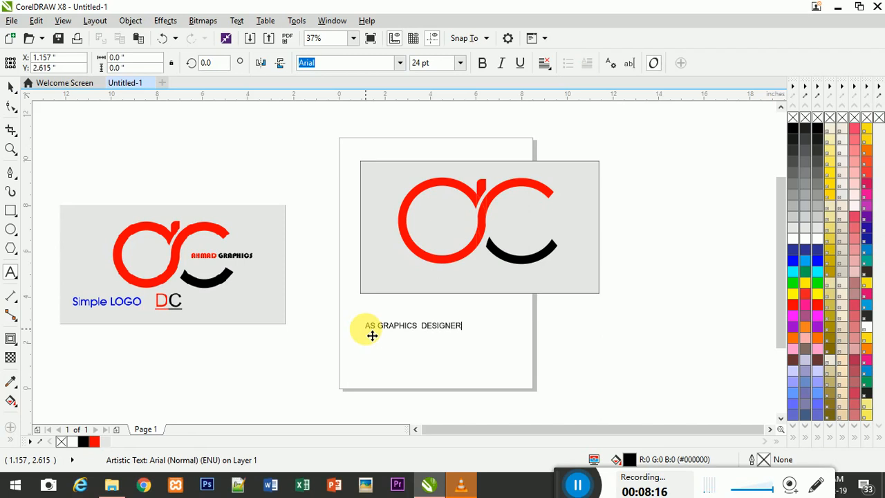
click(372, 335)
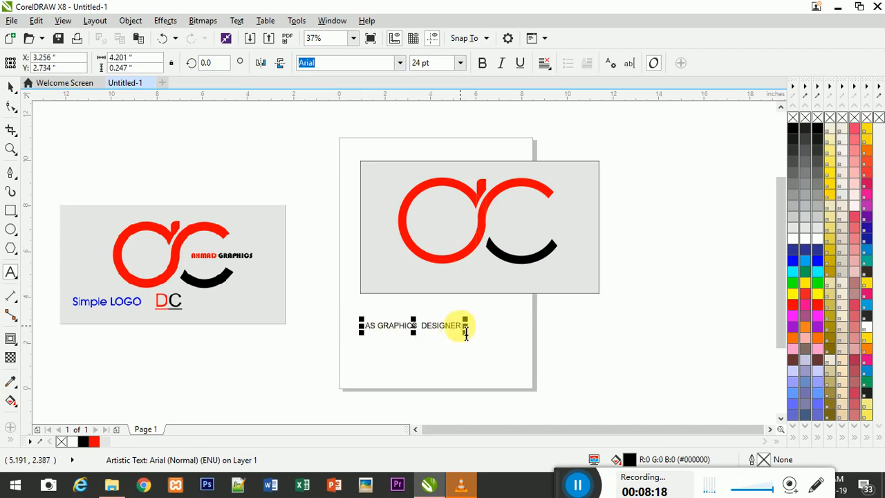
Step: Move the "AS GRAPHICS DESIGNER" text into the logo's right ring opening, above the black arc, and set its font to Bauhaus 93
click(460, 326)
key(ctrl+a)
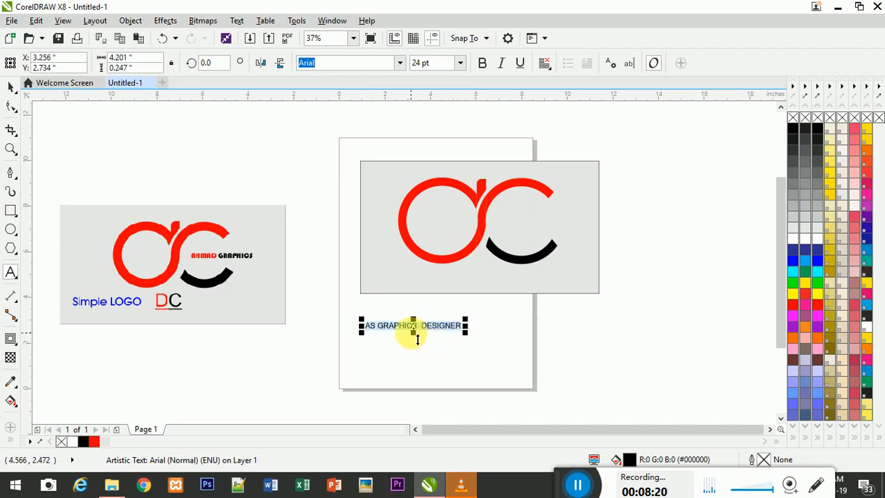
drag(421, 334, 545, 218)
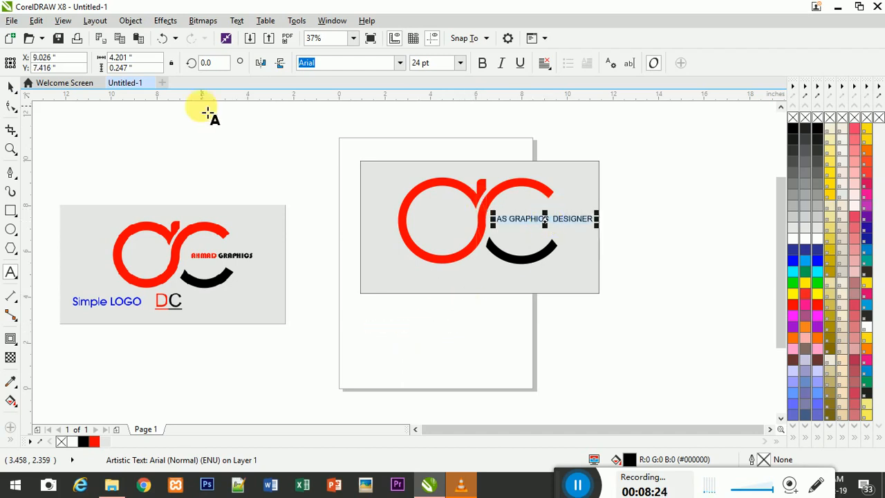
click(399, 62)
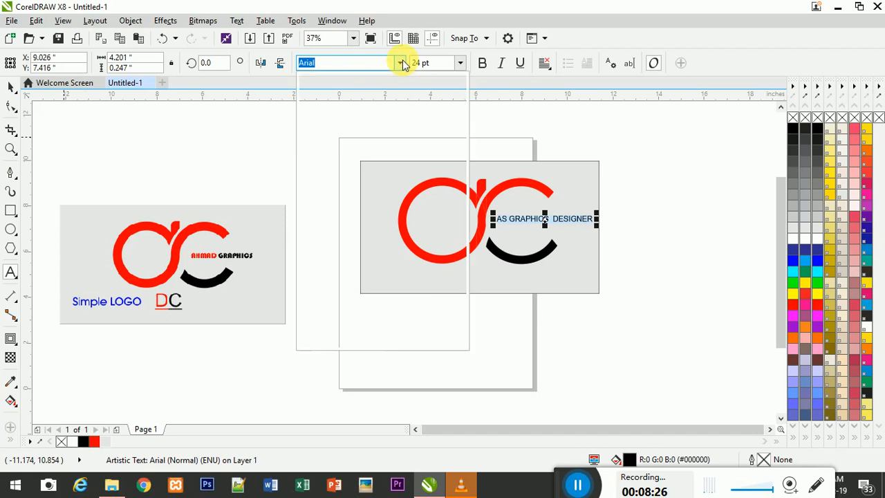
click(352, 105)
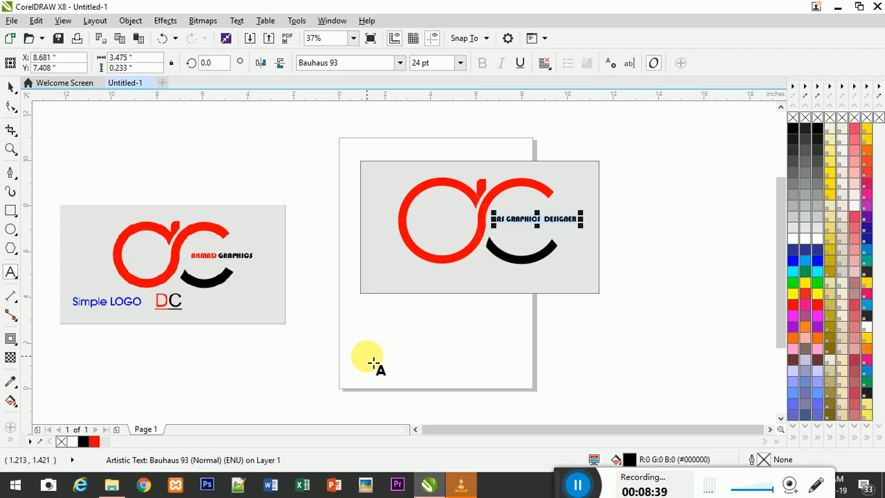
click(496, 362)
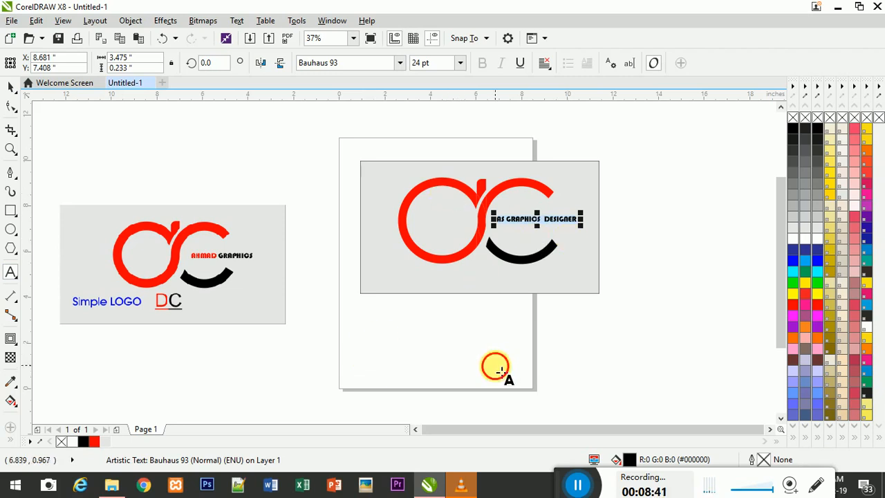